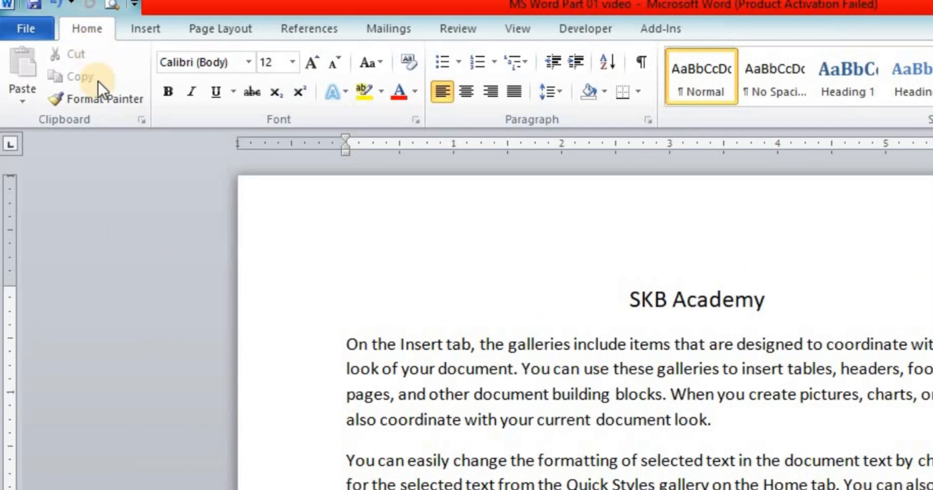
click(111, 101)
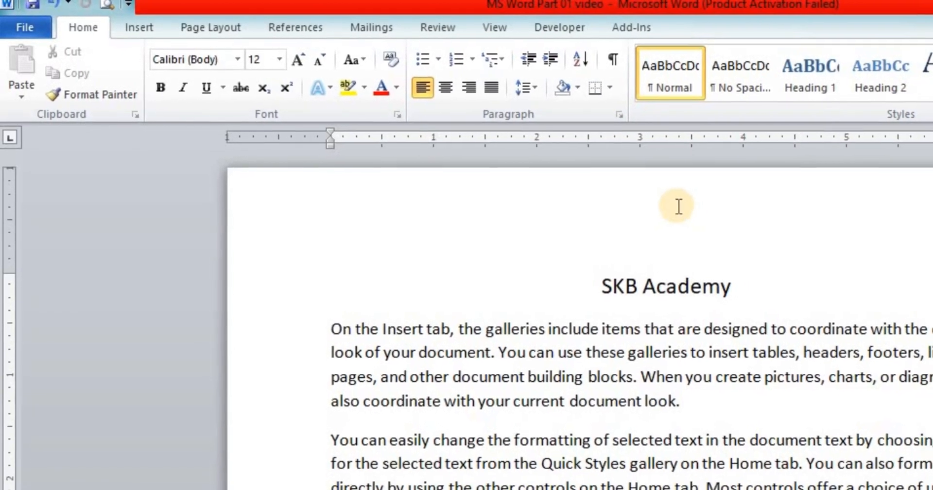
scroll(688, 209, down, 3)
scroll(636, 193, up, 3)
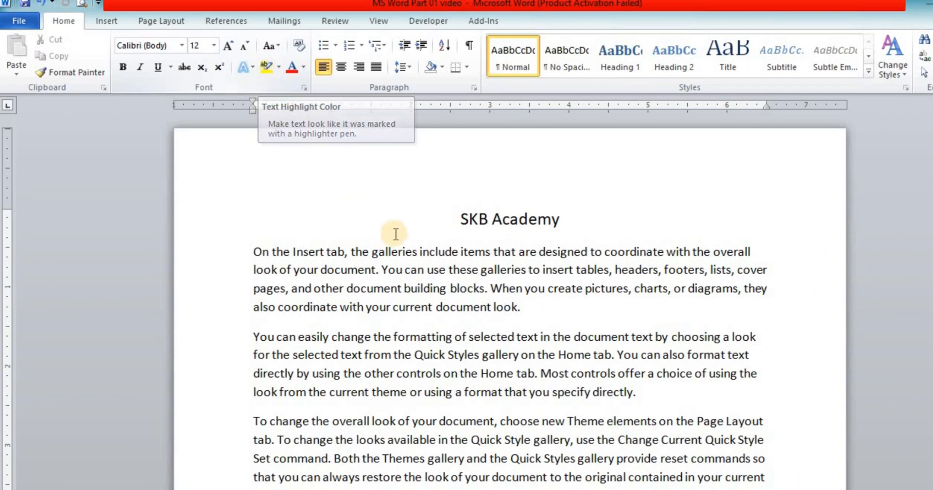
triple_click(590, 222)
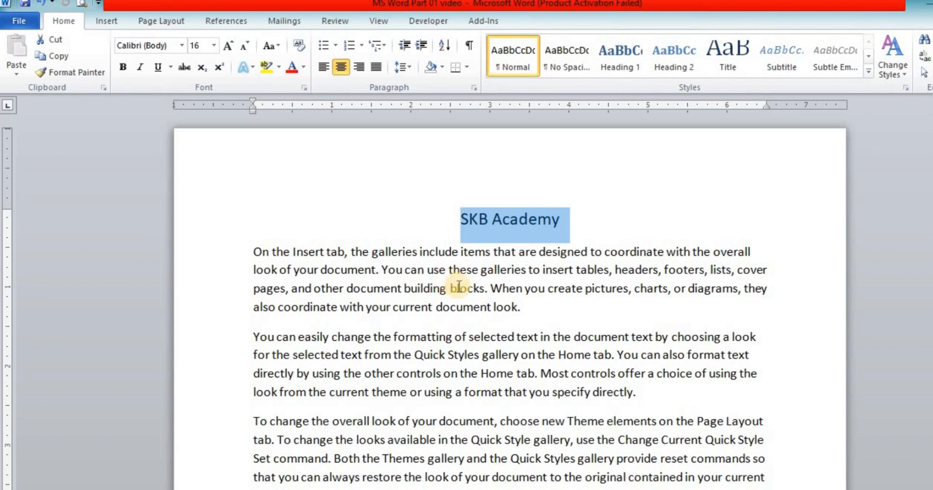
click(397, 270)
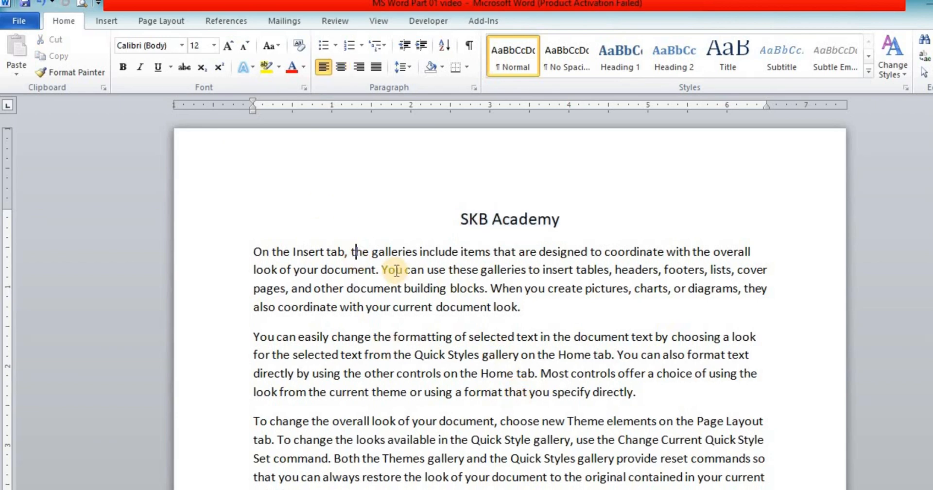
scroll(397, 271, down, 5)
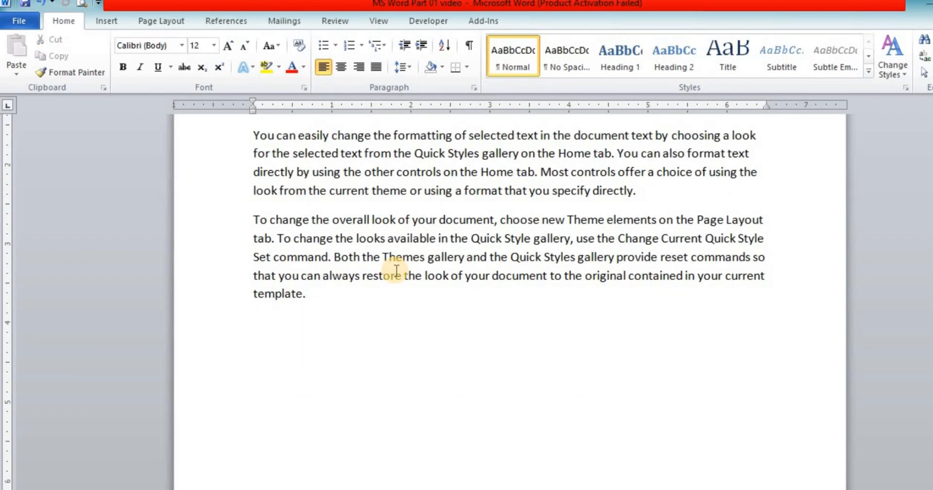
scroll(396, 270, up, 5)
click(355, 233)
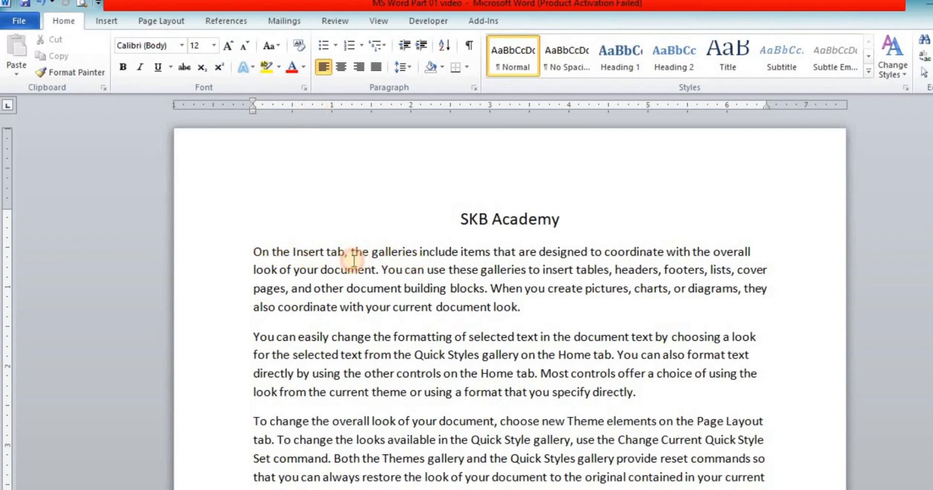
Step: Change the font of the three body paragraphs below the "SKB Academy" heading to Times New Roman
drag(426, 263, 613, 442)
scroll(613, 439, down, 2)
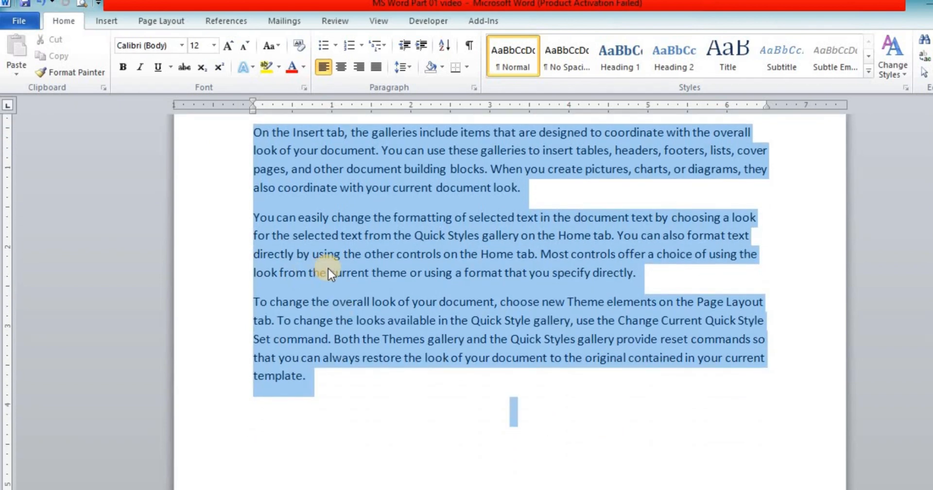
scroll(334, 271, up, 2)
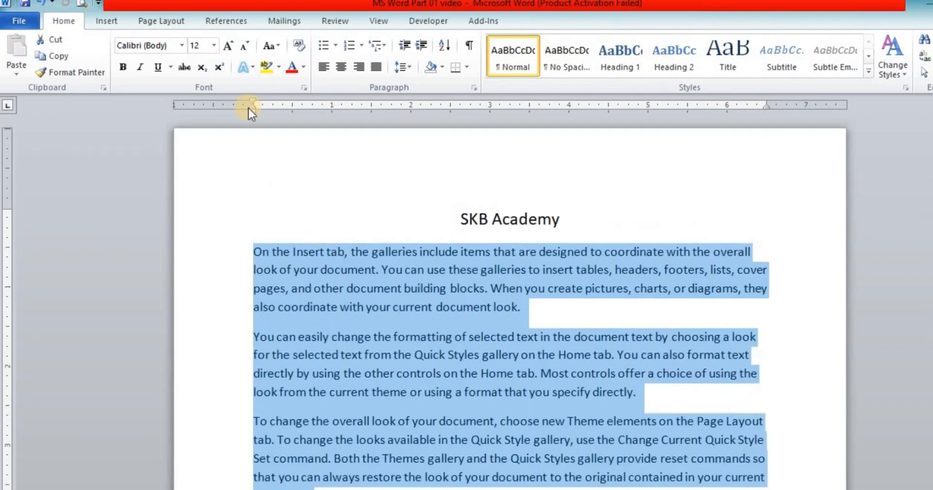
click(182, 46)
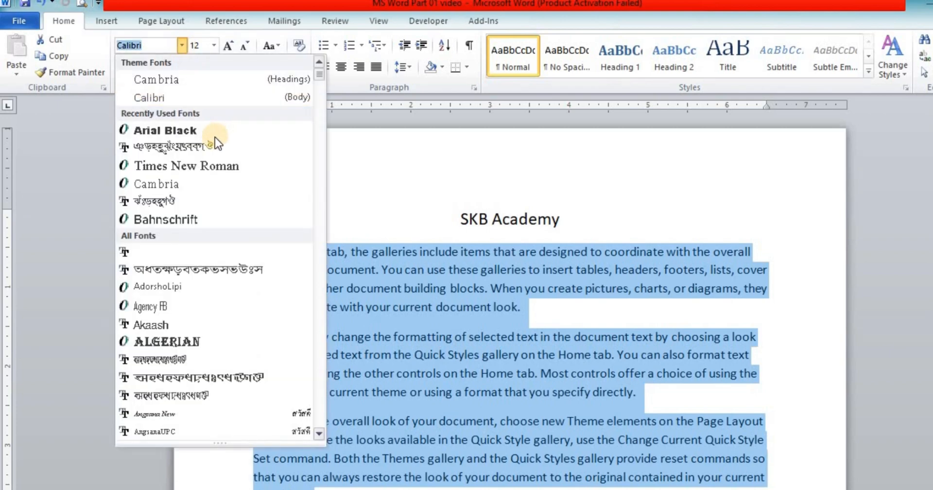
scroll(212, 160, down, 8)
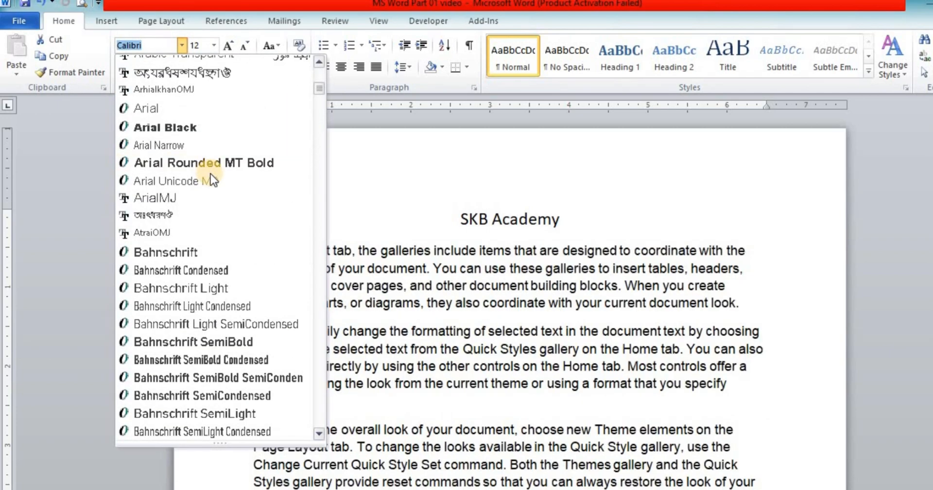
scroll(211, 174, down, 3)
scroll(221, 200, down, 2)
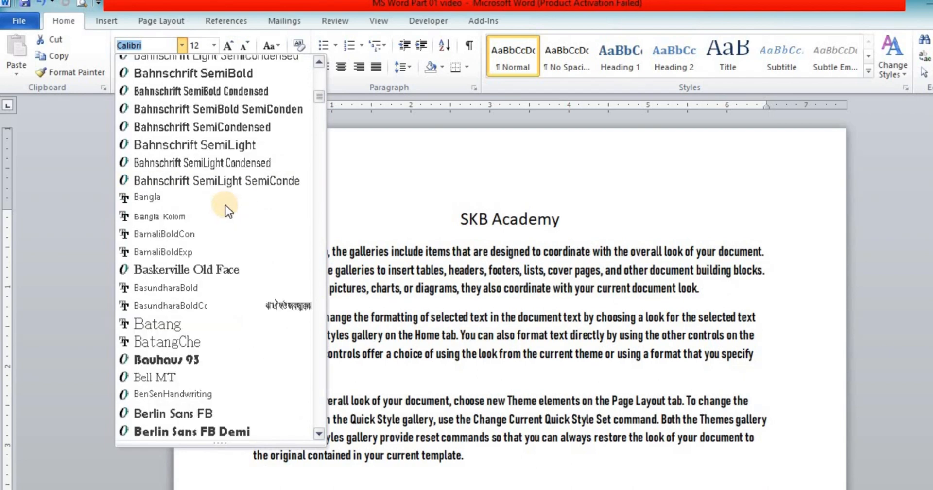
scroll(222, 212, down, 3)
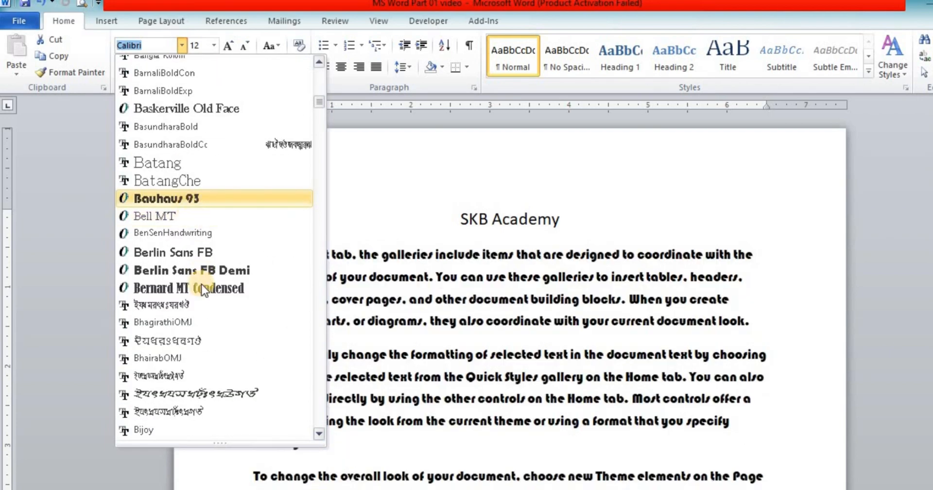
scroll(199, 302, down, 4)
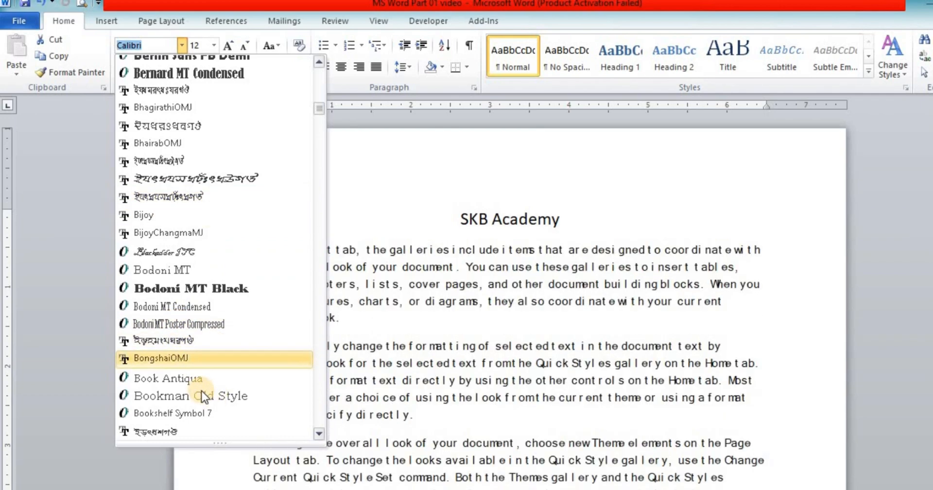
scroll(191, 388, down, 3)
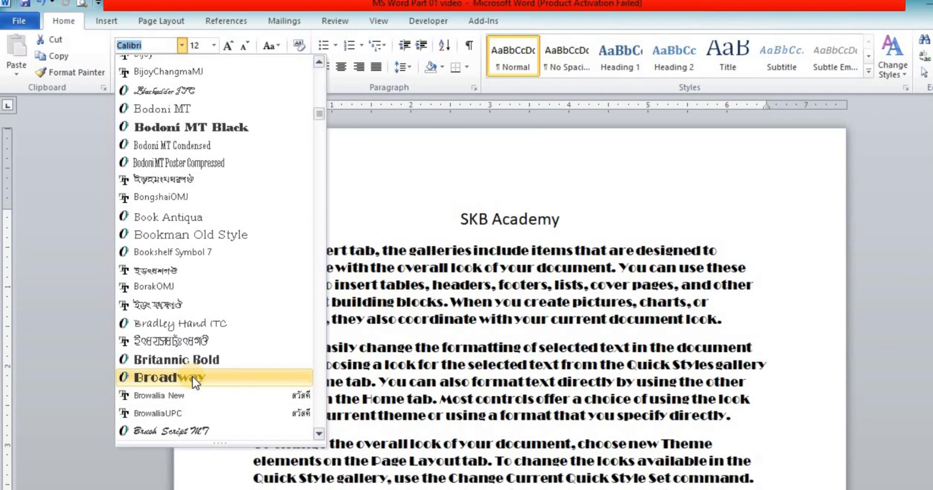
scroll(215, 391, up, 10)
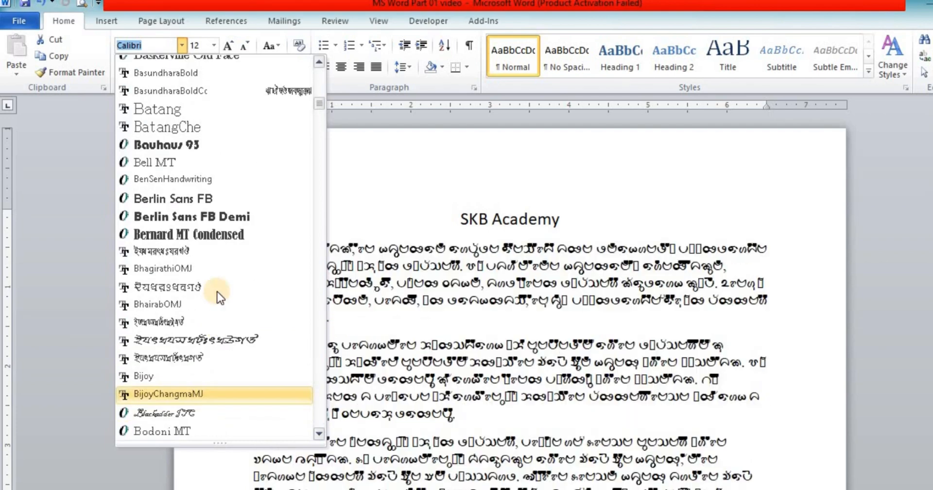
scroll(220, 290, up, 10)
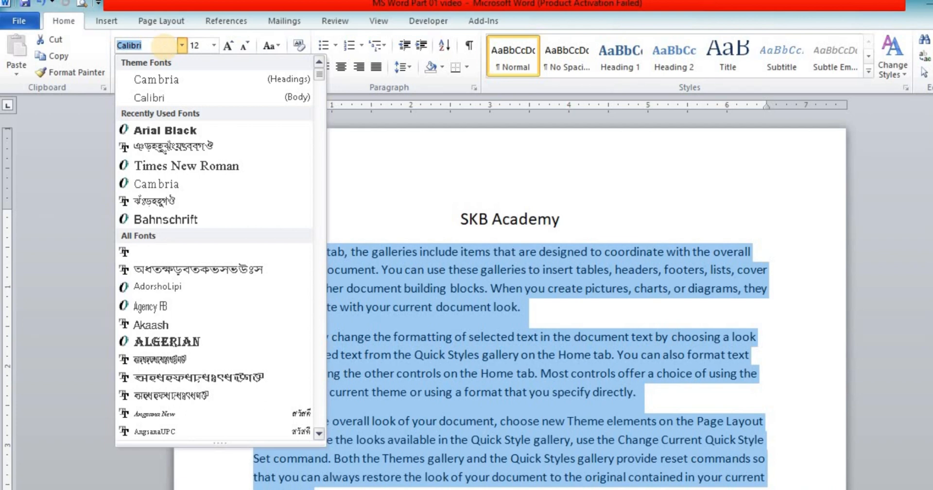
text(Times New Roman)
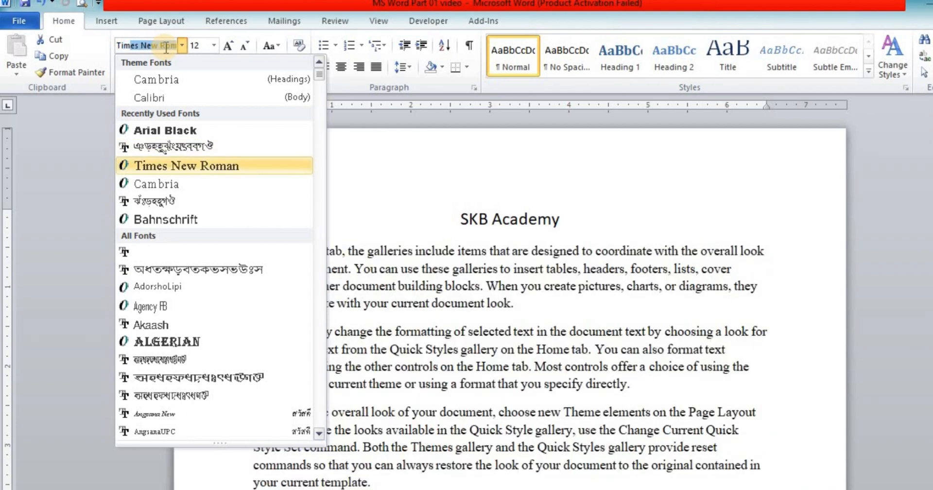
key(Return)
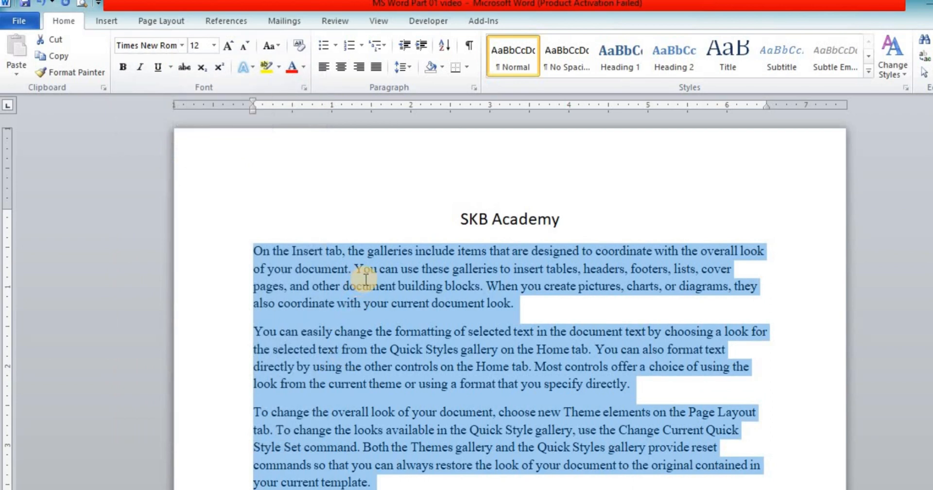
click(358, 285)
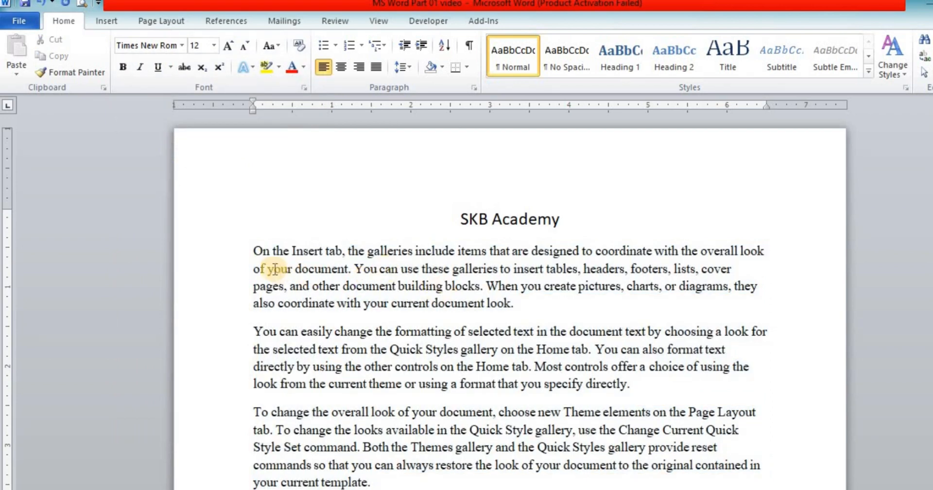
Step: Set the font size of the three body paragraphs below the heading to 16
click(253, 252)
drag(583, 485, 583, 484)
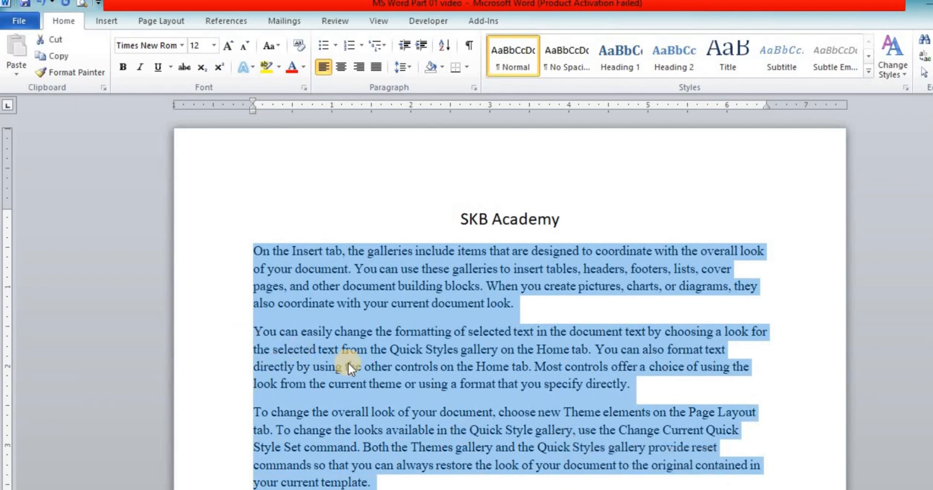
click(183, 46)
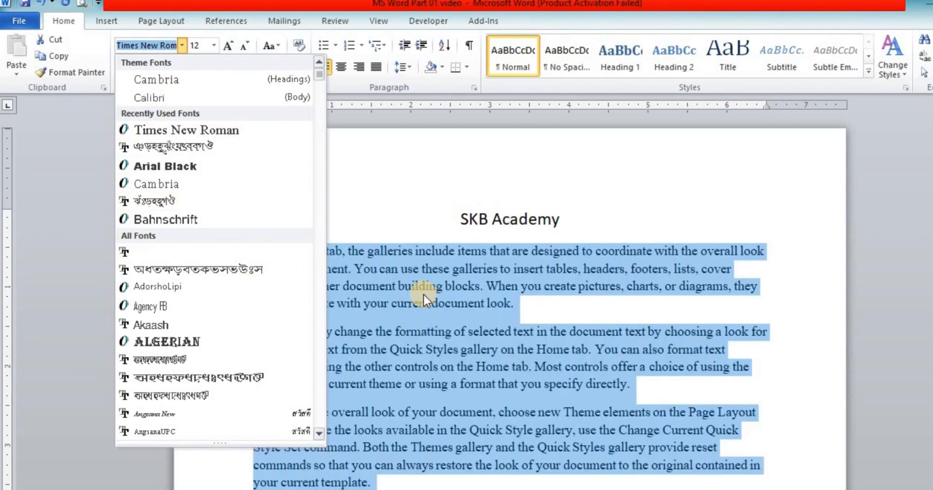
click(451, 293)
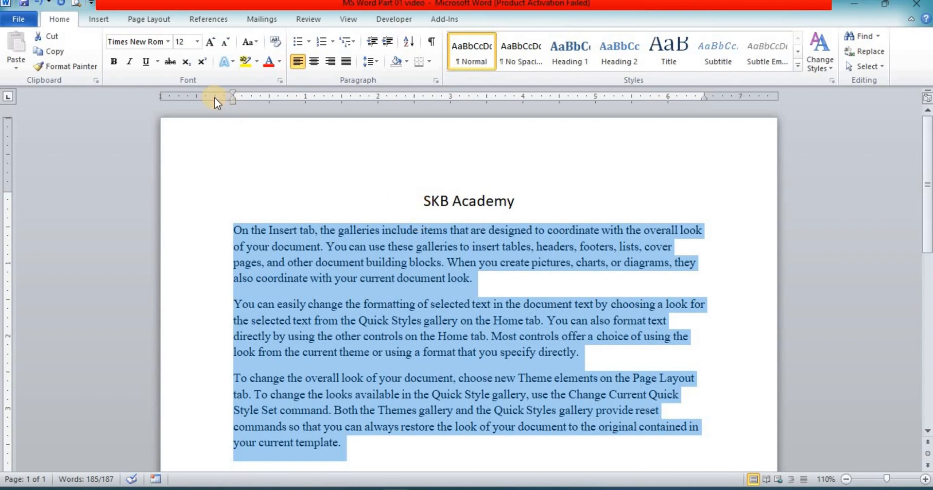
click(197, 43)
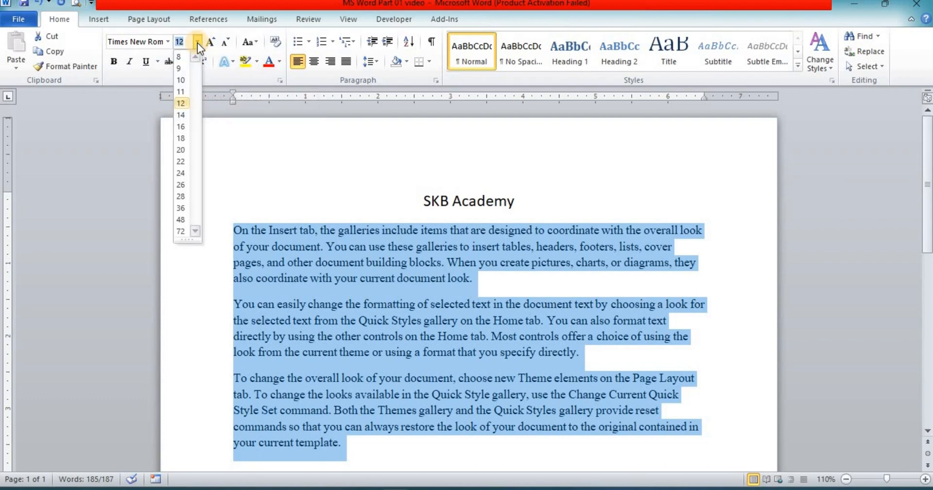
click(180, 126)
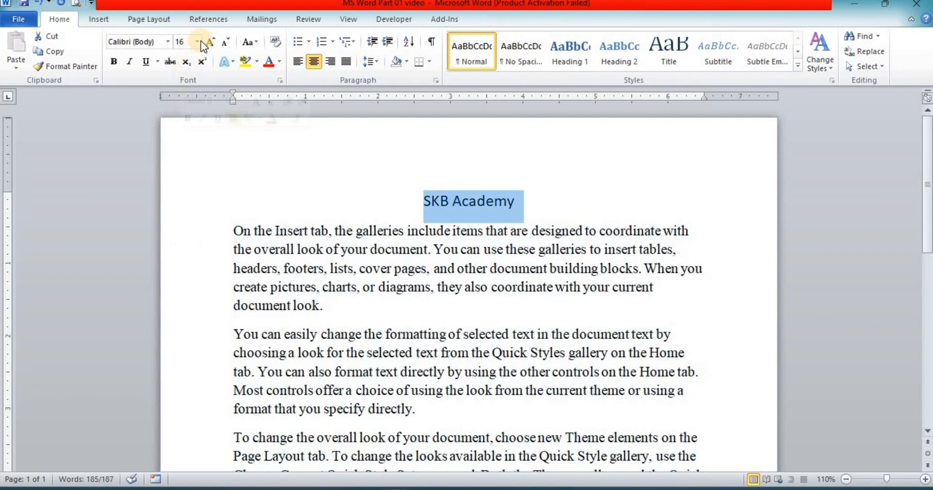
Step: Set the font size of the "SKB Academy" heading to 11
click(198, 42)
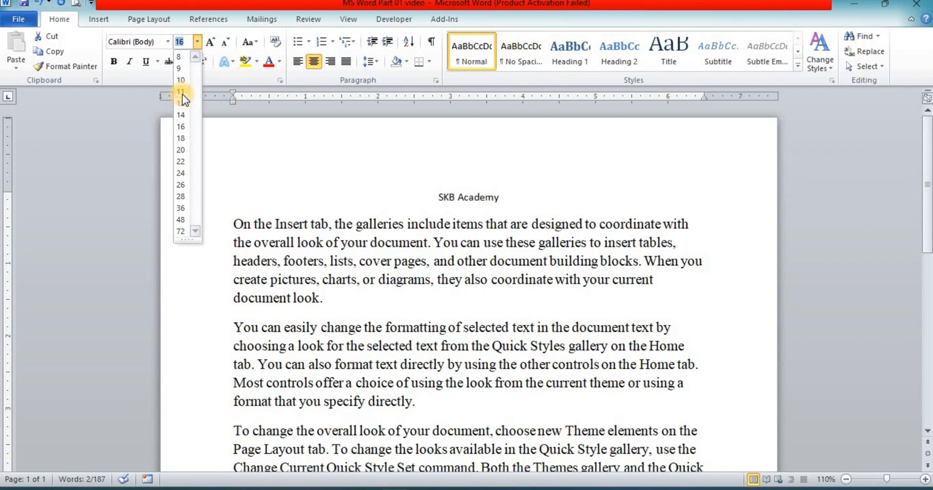
click(393, 260)
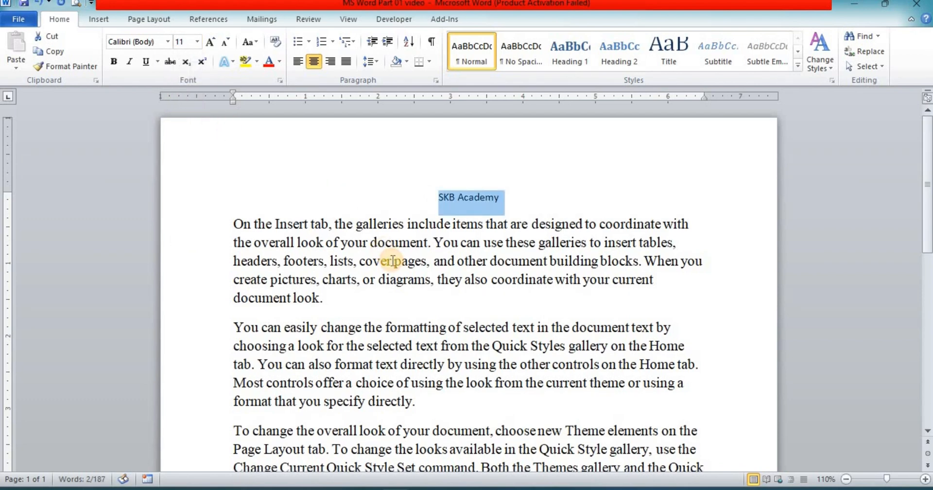
click(393, 260)
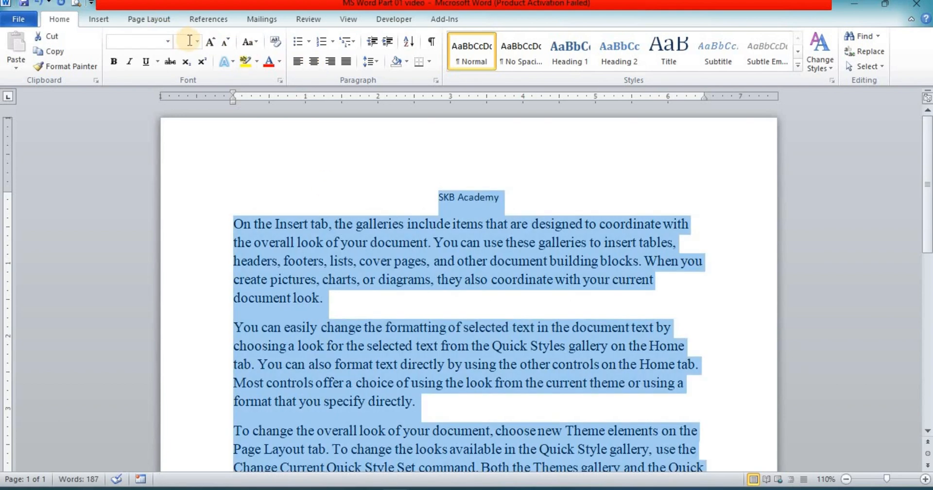
Step: Set the font size of the entire document, heading and body paragraphs together, to 11
key(ctrl+a)
click(195, 41)
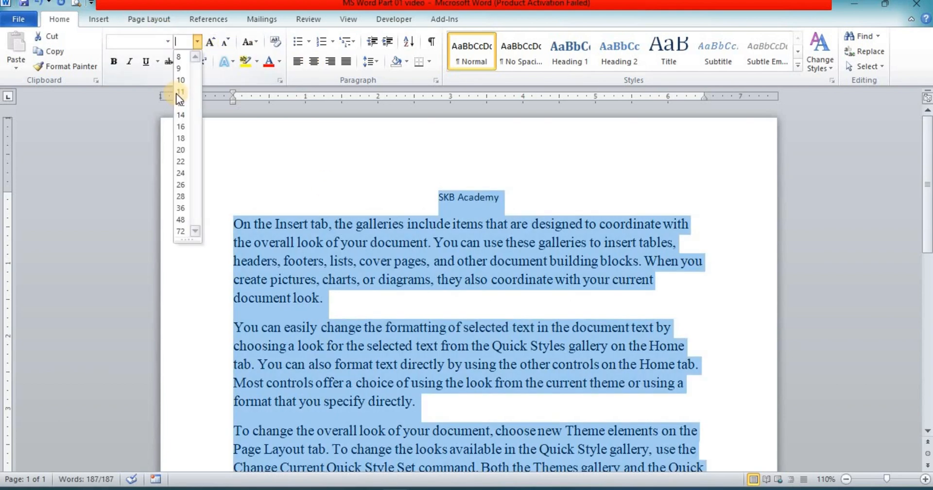
click(183, 91)
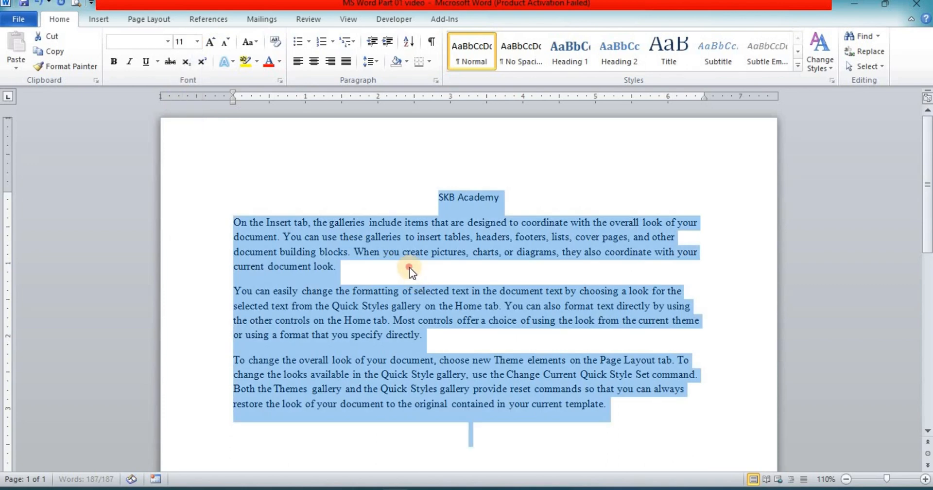
click(411, 267)
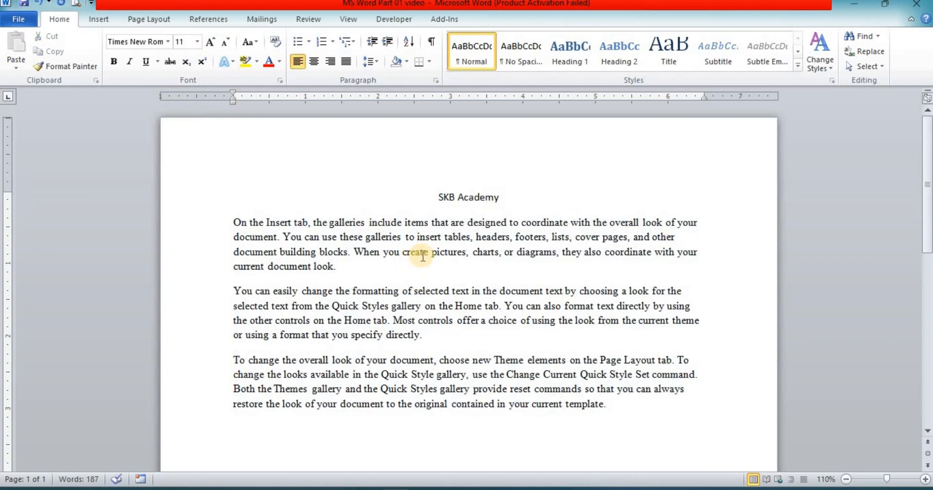
click(231, 220)
drag(231, 220, 652, 405)
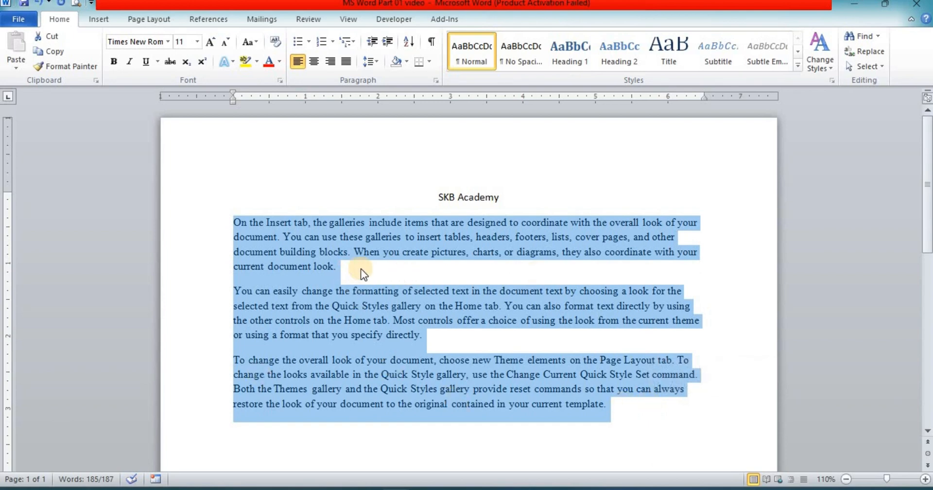
click(400, 268)
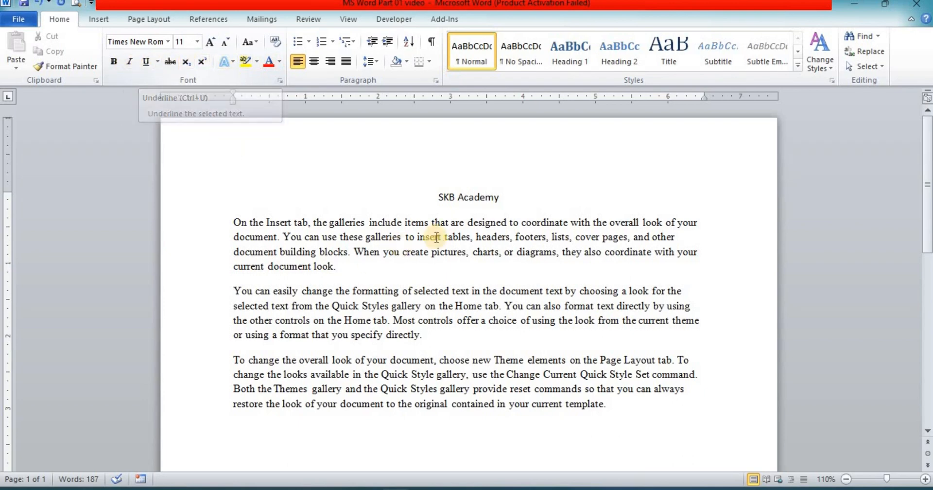
triple_click(516, 194)
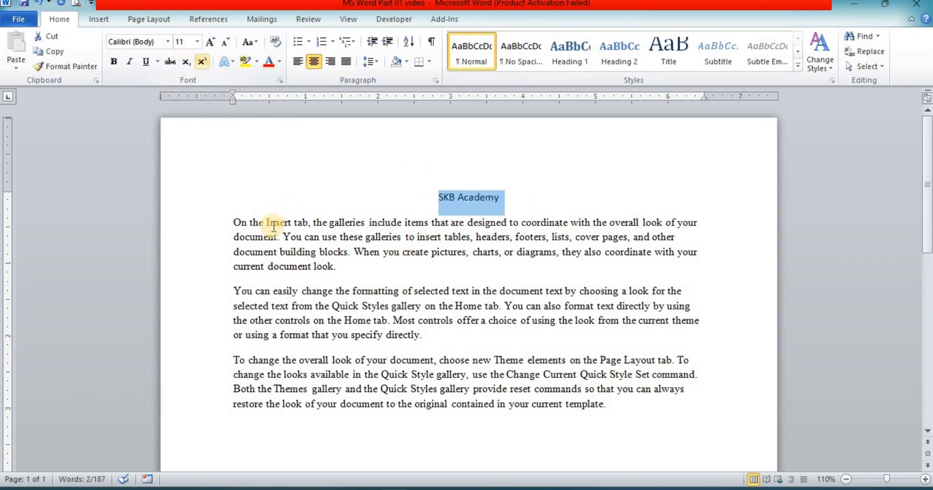
drag(266, 223, 406, 270)
click(435, 292)
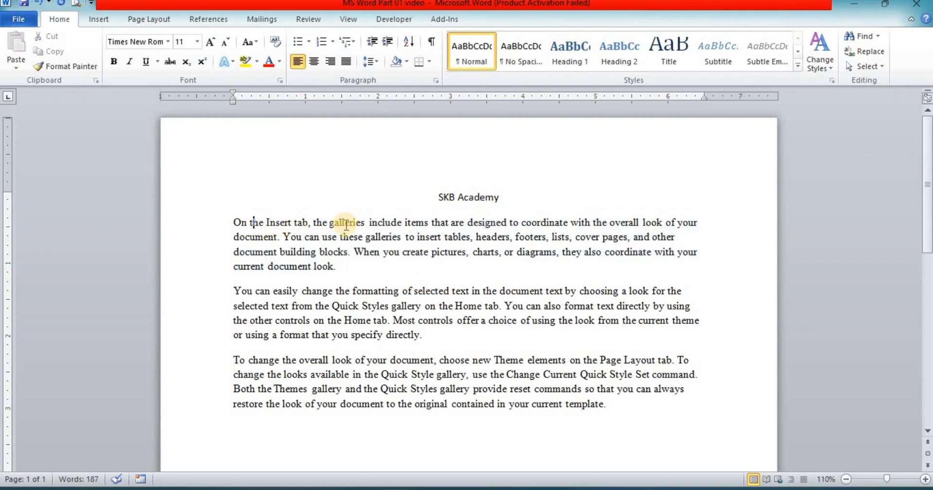
click(429, 196)
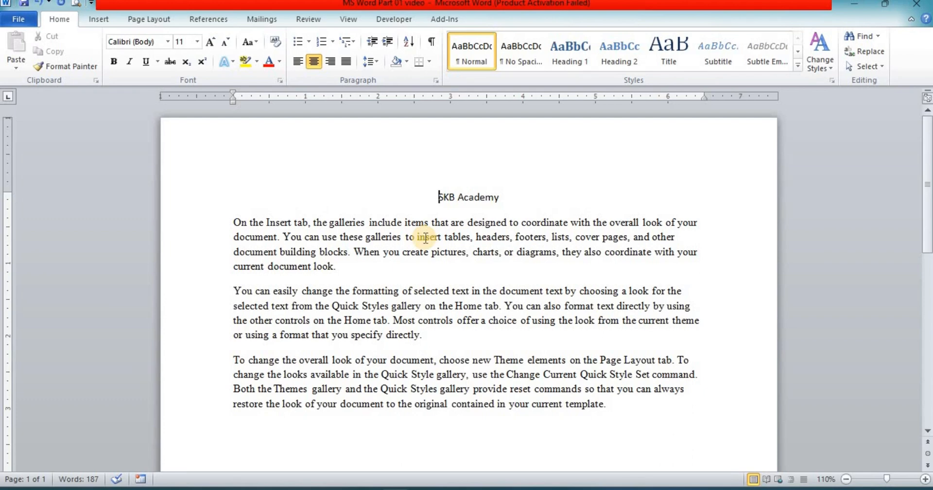
Step: Change the font of the entire document, heading and body paragraphs together, to Times New Roman
key(ctrl+a)
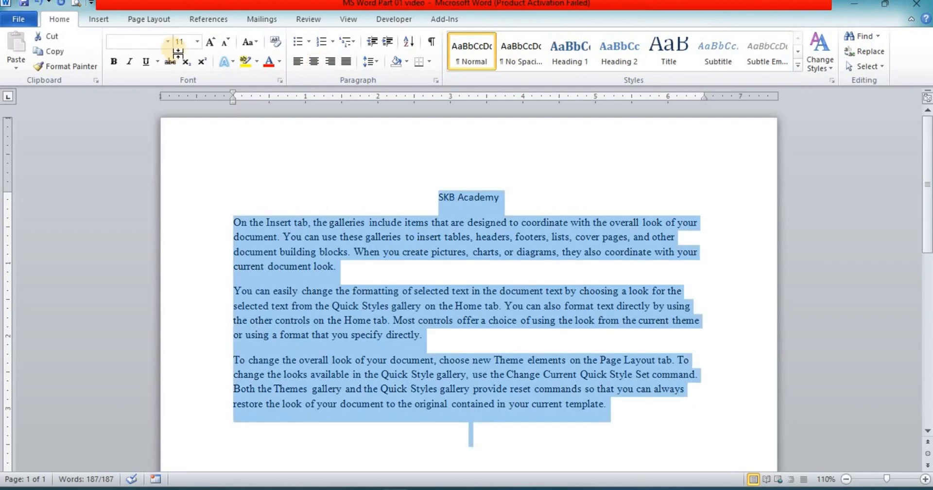
click(167, 42)
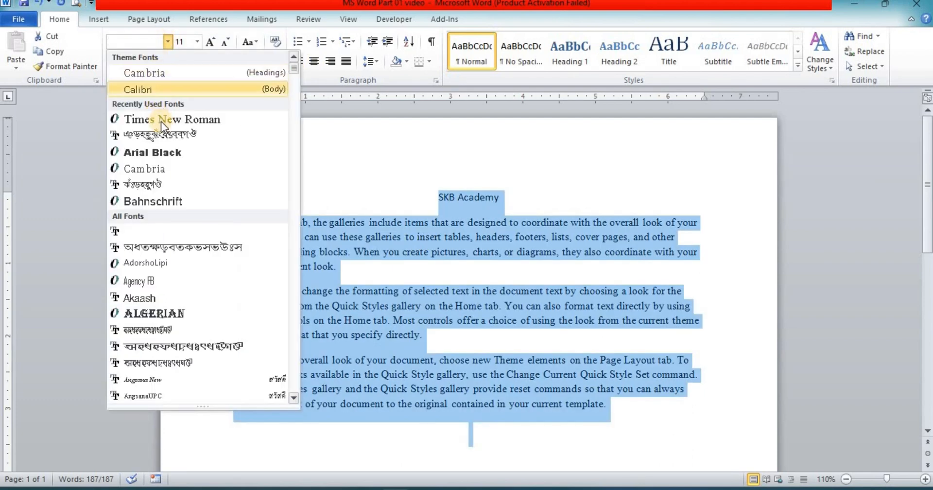
click(473, 256)
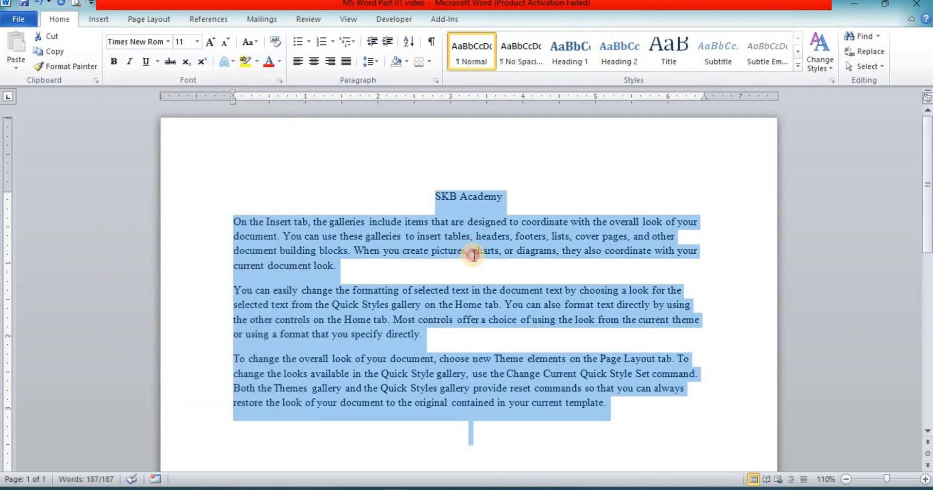
click(473, 256)
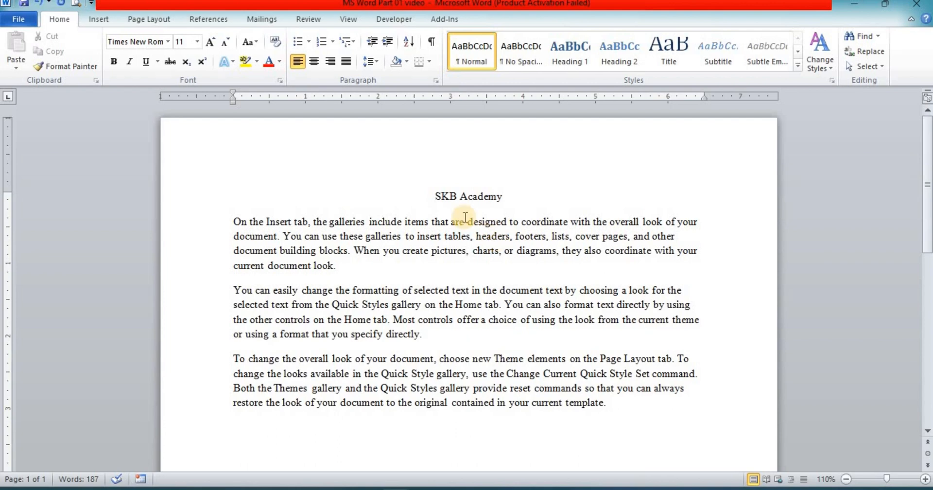
Step: Enlarge the "SKB Academy" heading step by step with Grow Font until its size is 20
click(436, 200)
shift+click(517, 200)
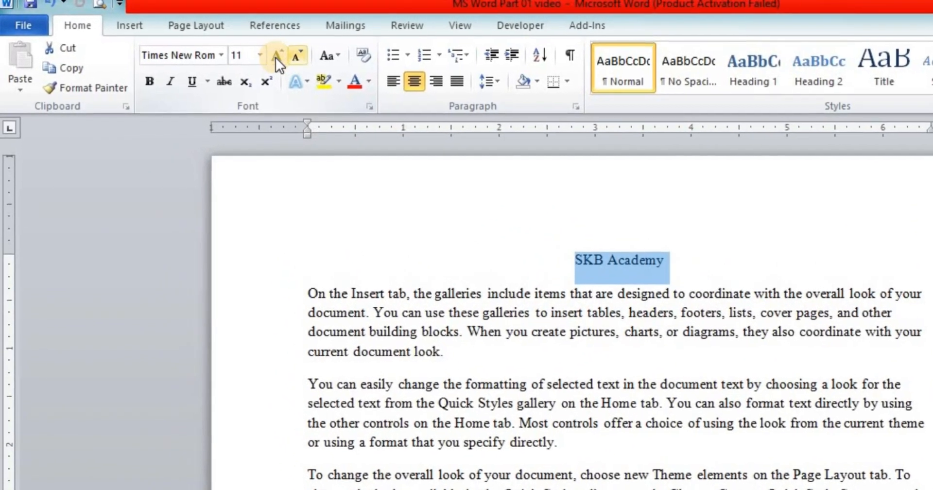
click(282, 57)
click(282, 57)
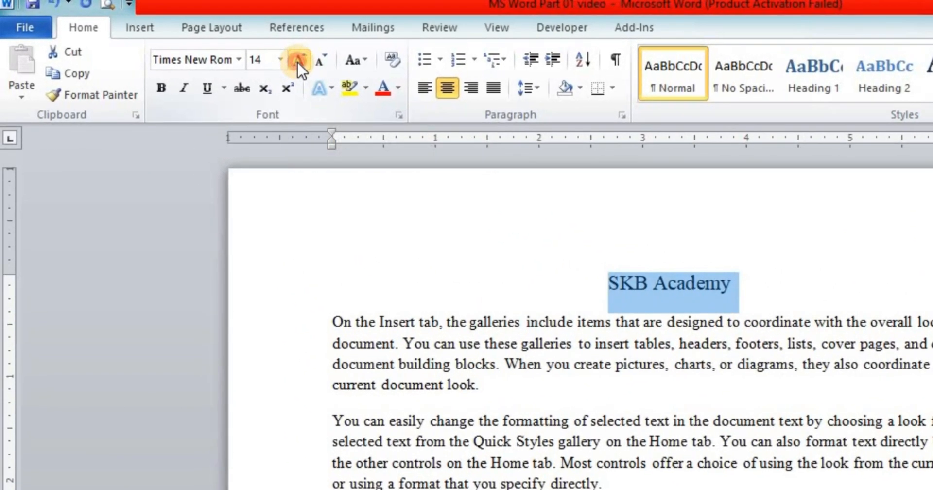
click(282, 58)
click(299, 61)
click(299, 60)
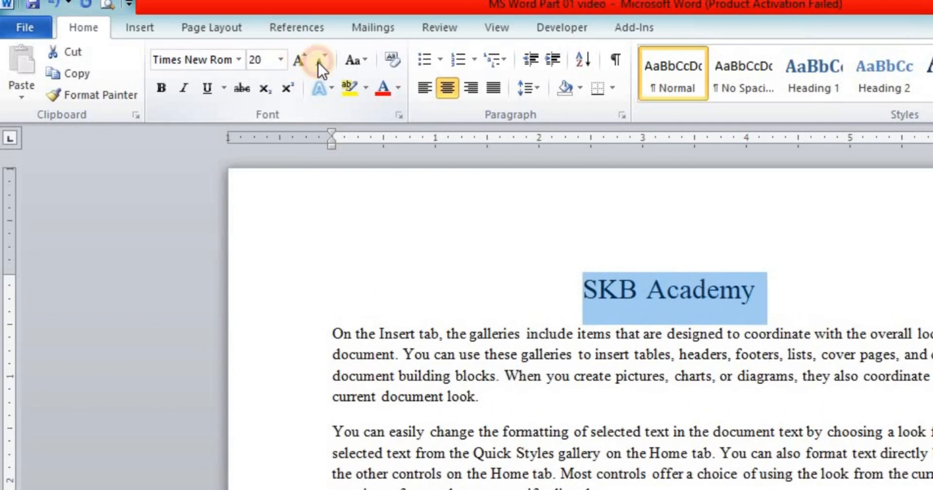
Step: Reduce the "SKB Academy" heading step by step with Shrink Font down to size 12
click(319, 63)
click(319, 63)
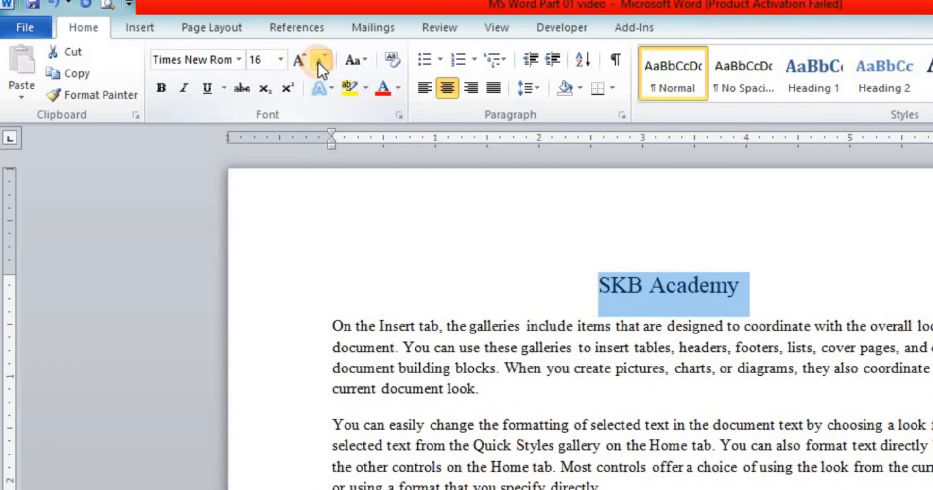
click(318, 63)
click(319, 62)
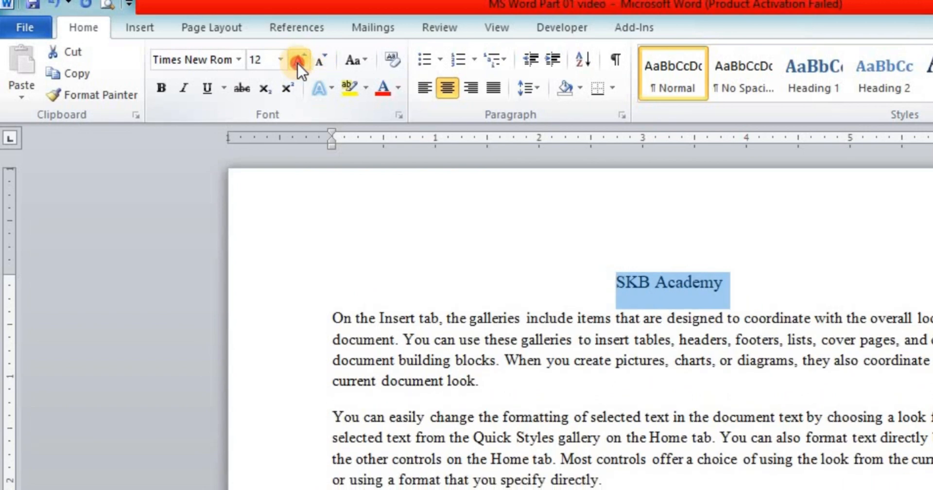
Step: Enlarge the "SKB Academy" heading with Grow Font to size 18
click(298, 61)
click(299, 61)
click(299, 60)
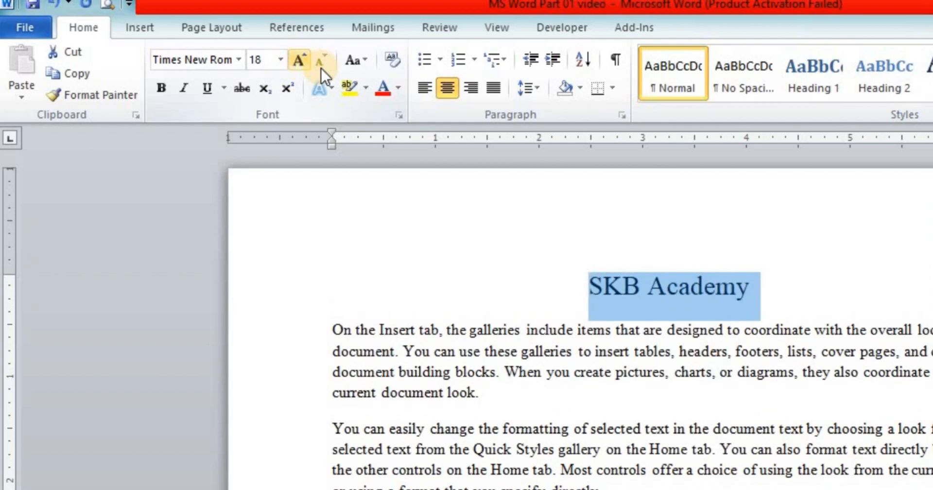
Step: Apply bold to the "SKB Academy" heading and remove it again, twice in a row
click(157, 86)
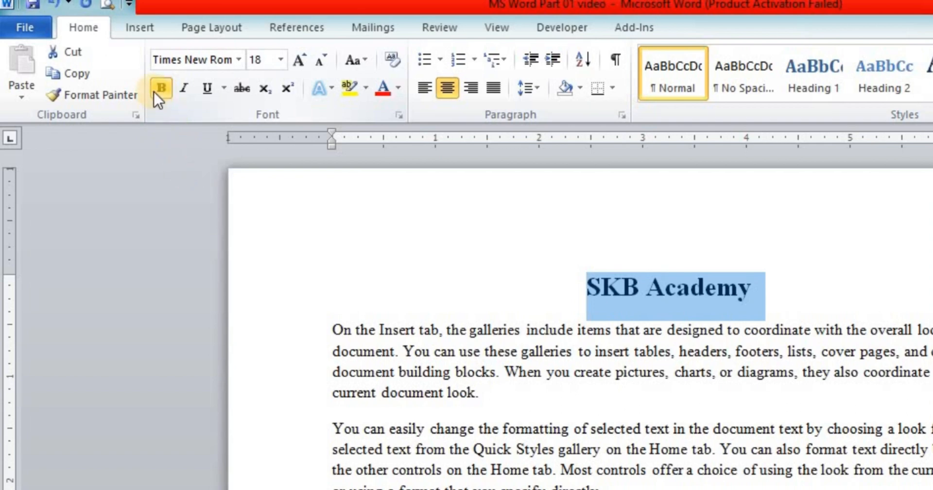
key(ctrl+b)
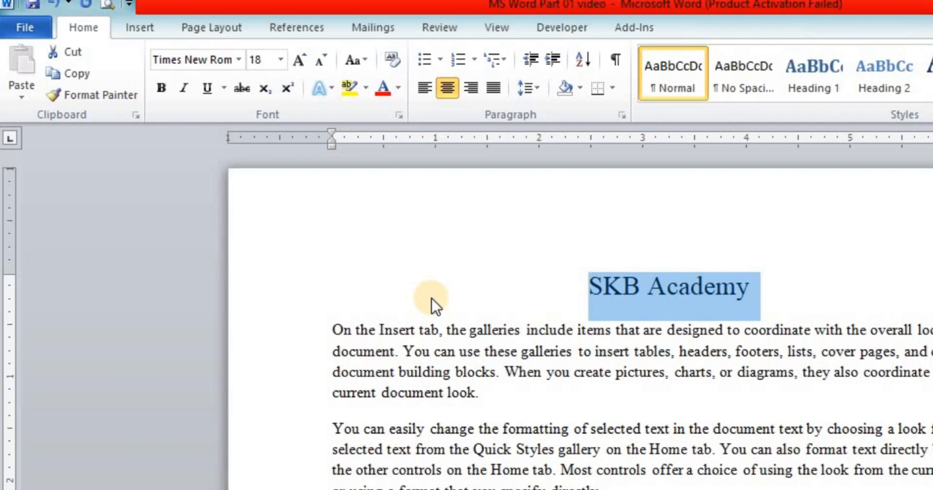
key(ctrl+b)
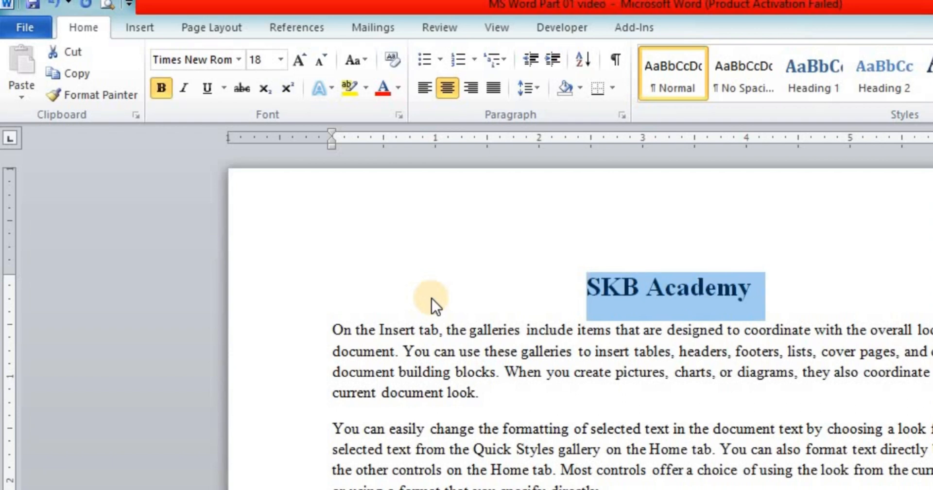
key(ctrl+b)
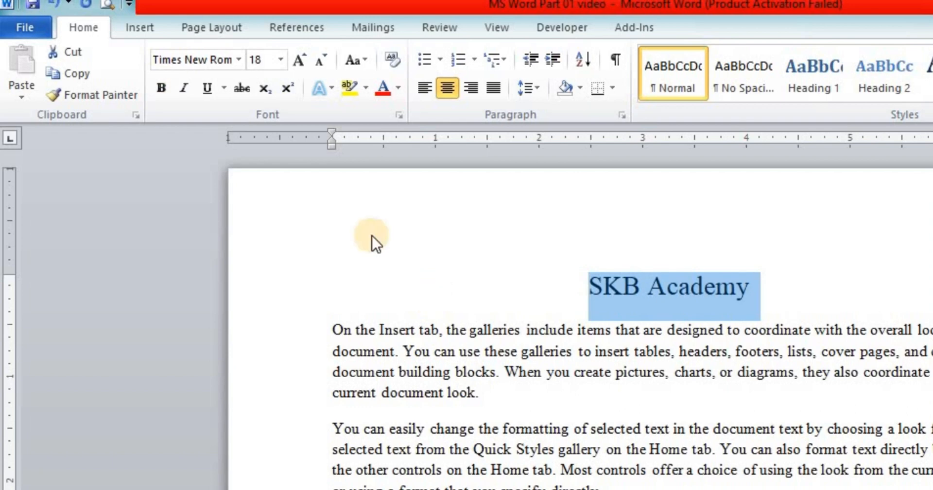
Step: Try italic and underline one after the other on the "SKB Academy" heading, removing each again
click(183, 86)
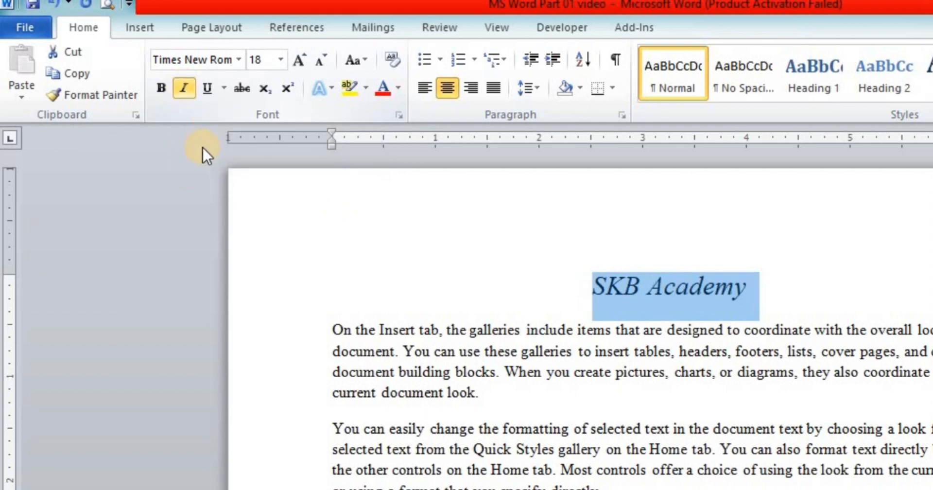
click(182, 83)
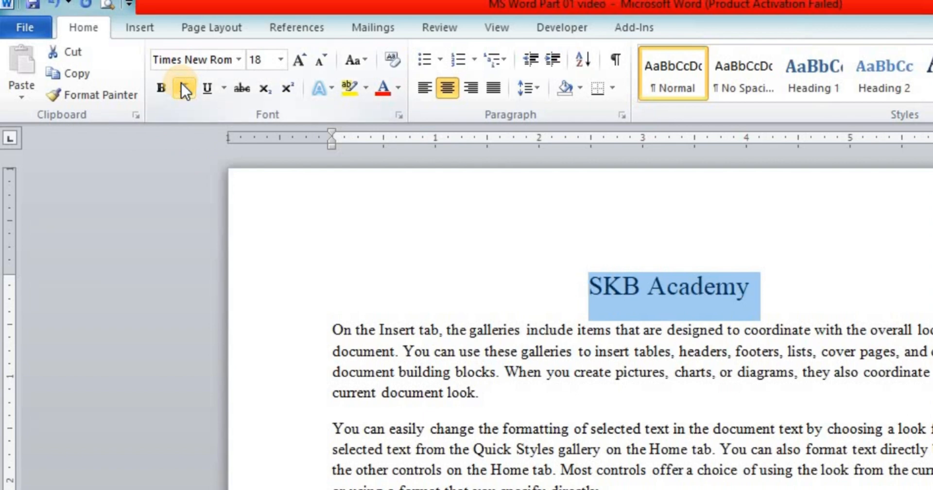
click(212, 90)
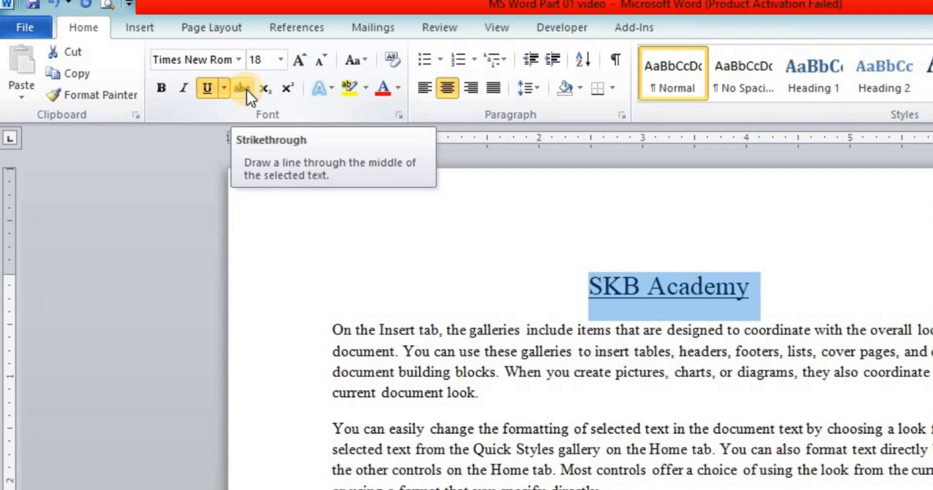
click(206, 90)
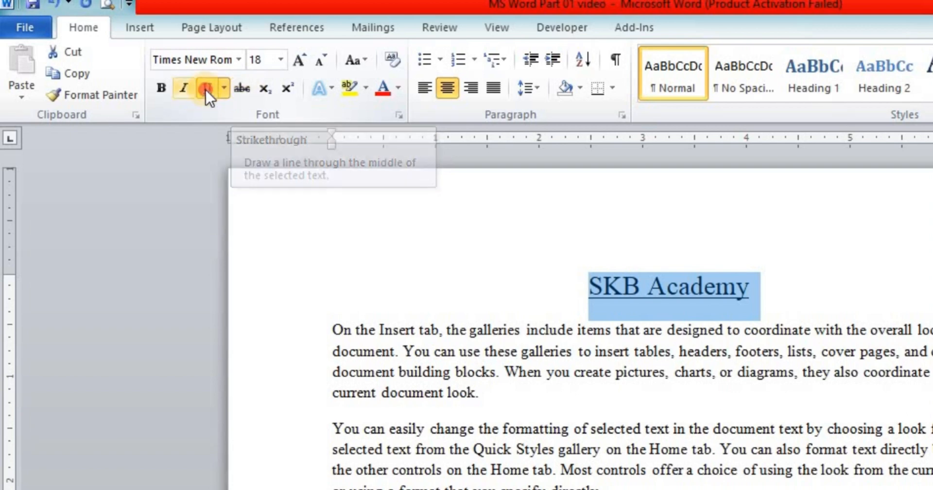
Step: Apply strikethrough to the words "the galleries include" in the first body paragraph
click(478, 421)
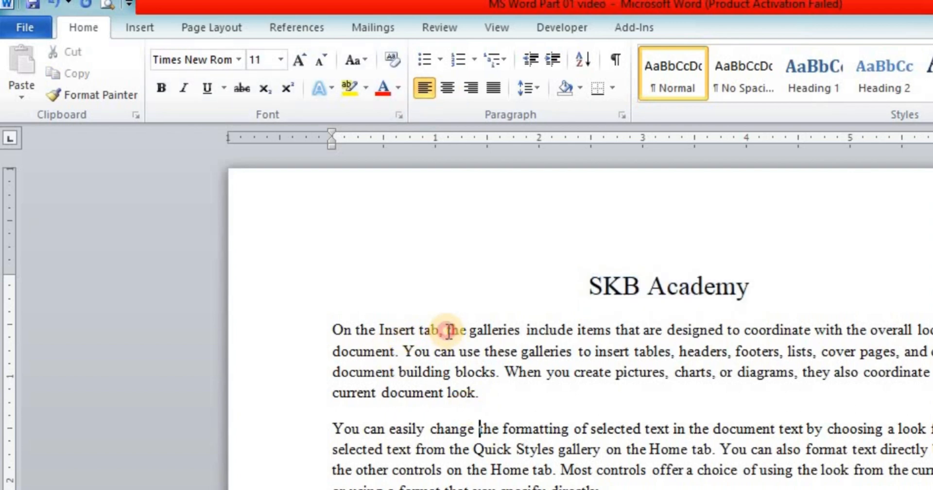
drag(447, 331, 577, 332)
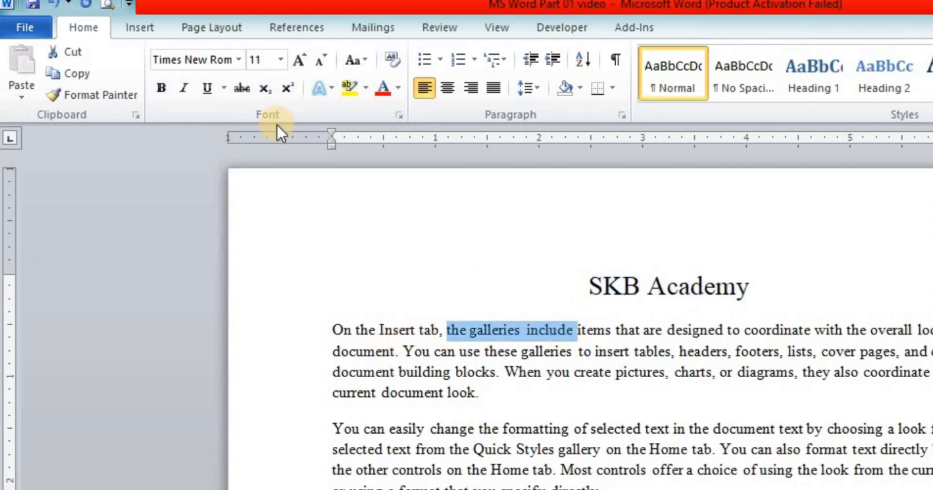
click(245, 86)
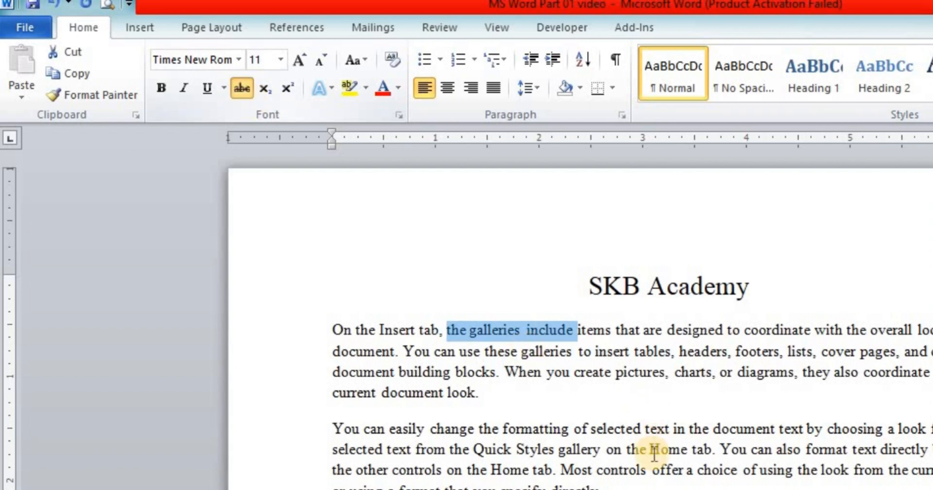
click(652, 403)
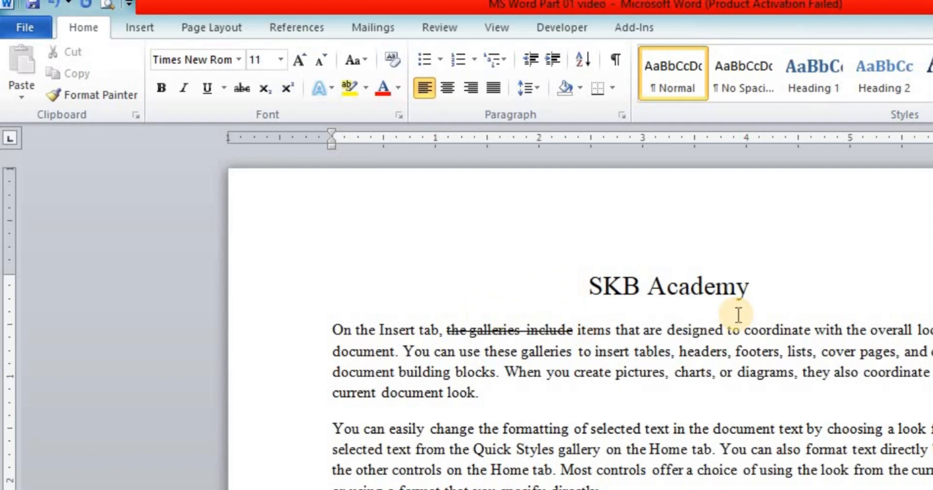
Step: Insert a new empty line below the "SKB Academy" heading and align it left
key(ctrl+Home)
click(869, 293)
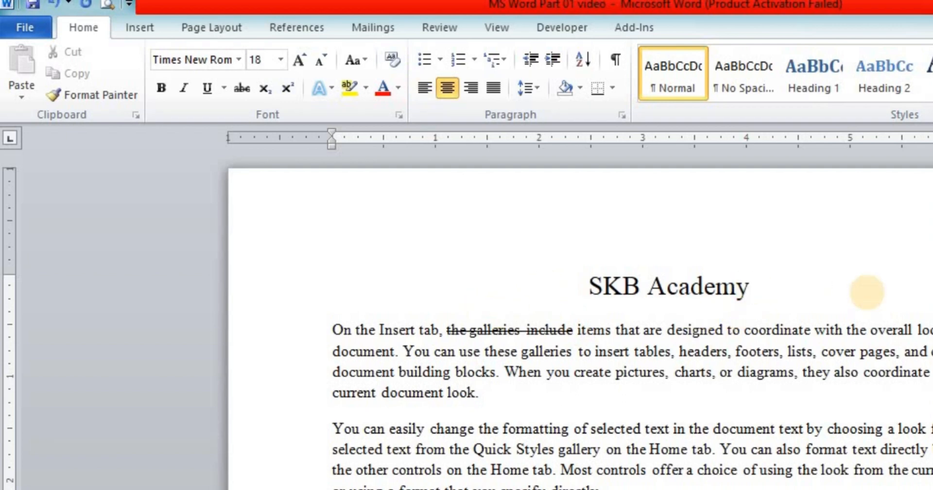
key(Return)
click(266, 91)
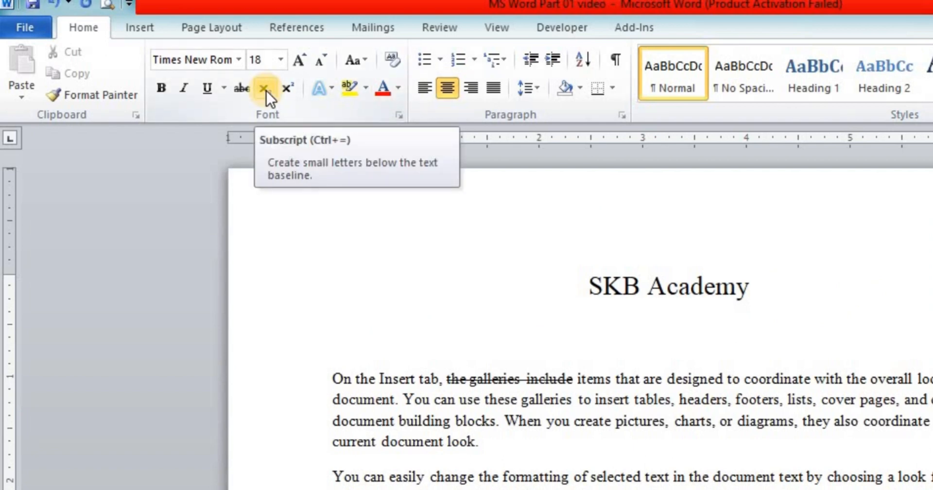
click(295, 90)
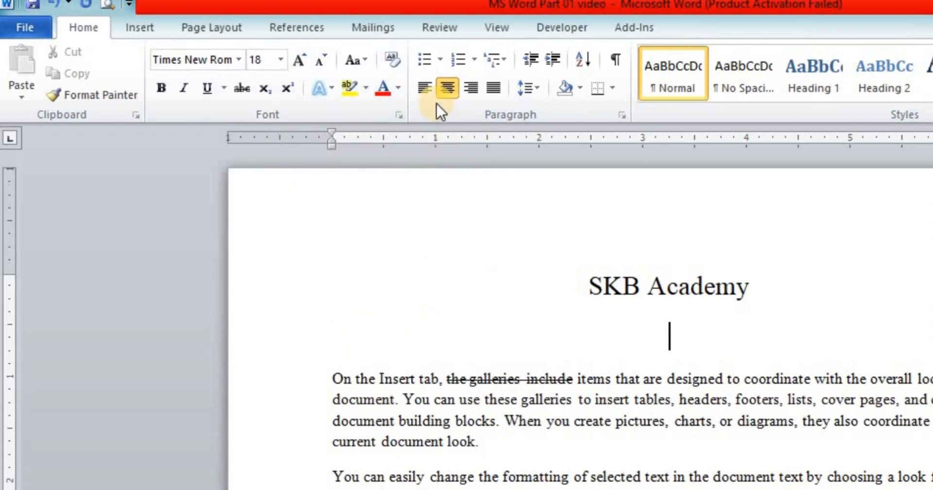
click(426, 87)
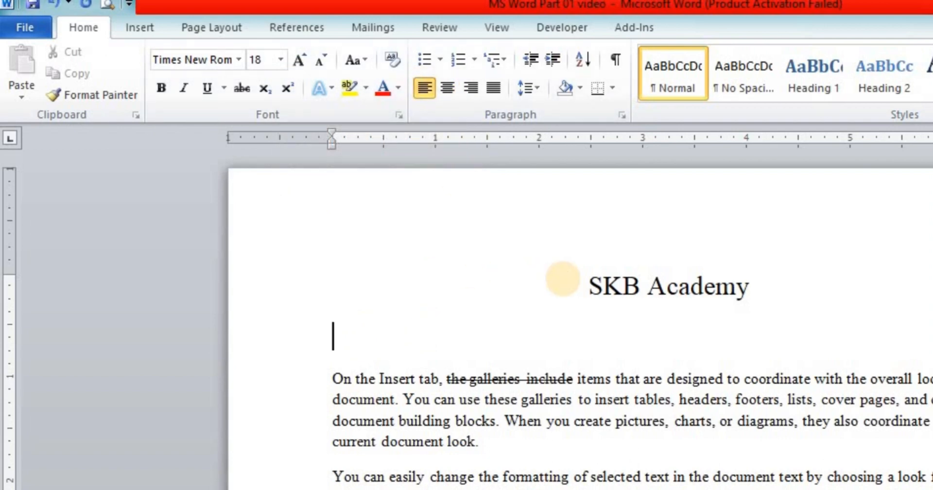
Step: Enter "a+b" on the new line and undo the automatic capitalization of its first letter
text(a+b)
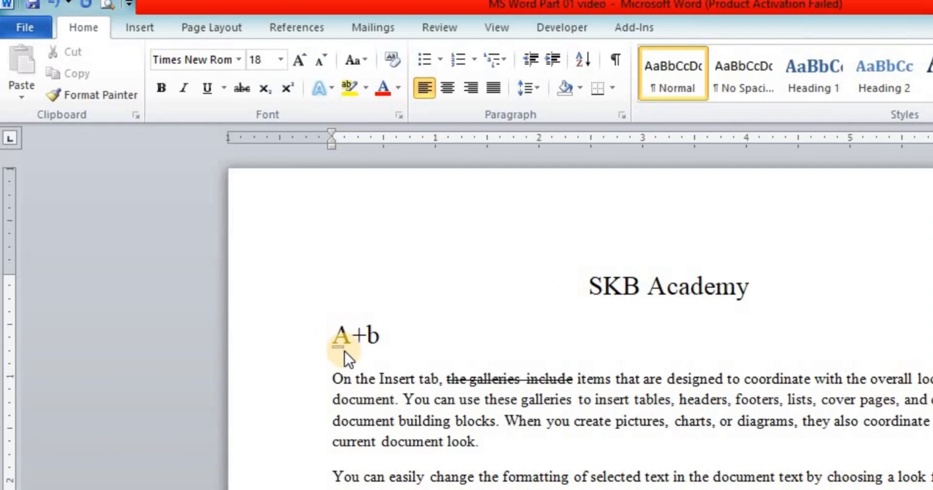
click(350, 356)
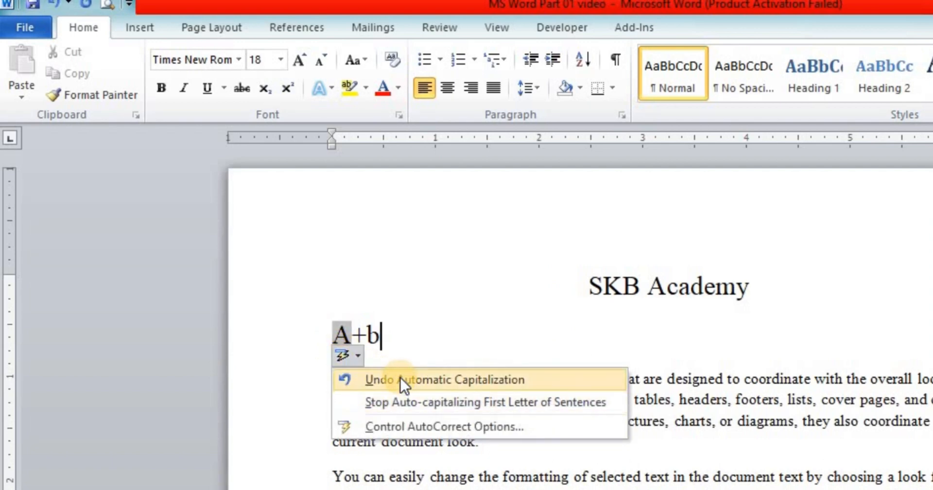
click(400, 380)
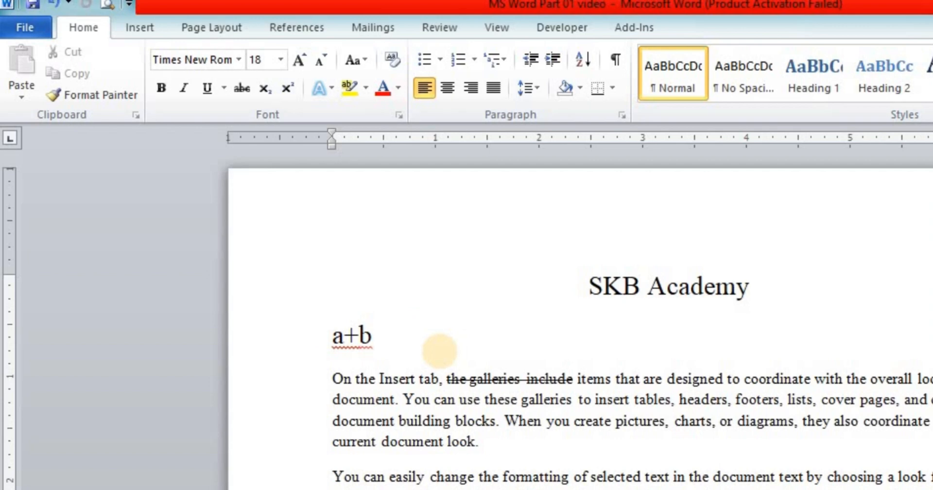
Step: Append a 2 to "a+b" and format that 2 as superscript
text(2)
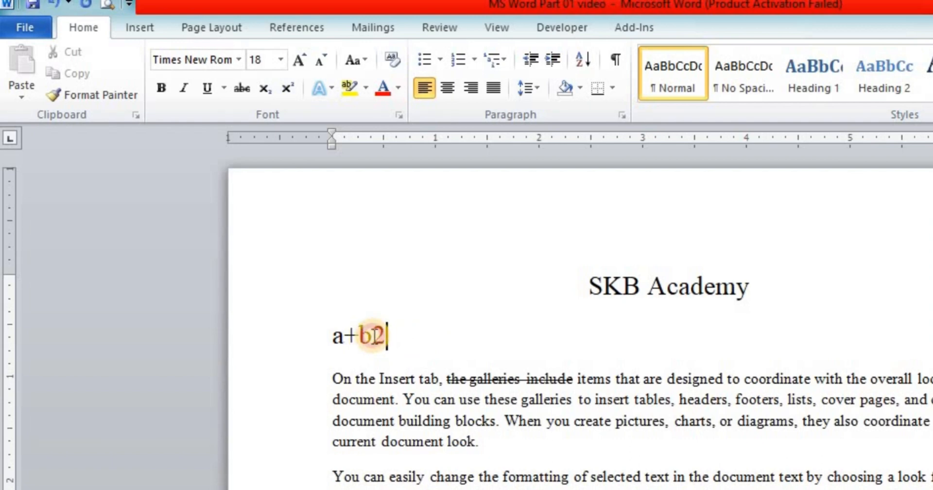
drag(373, 335, 390, 334)
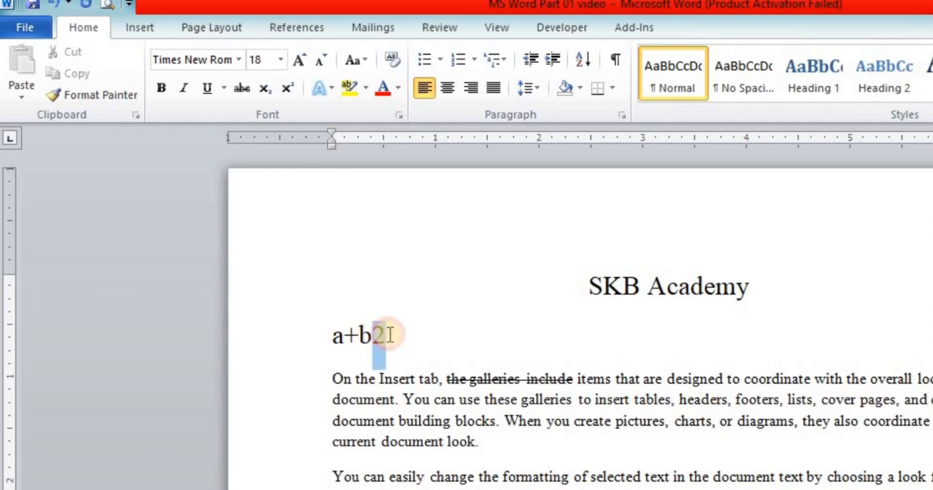
click(286, 90)
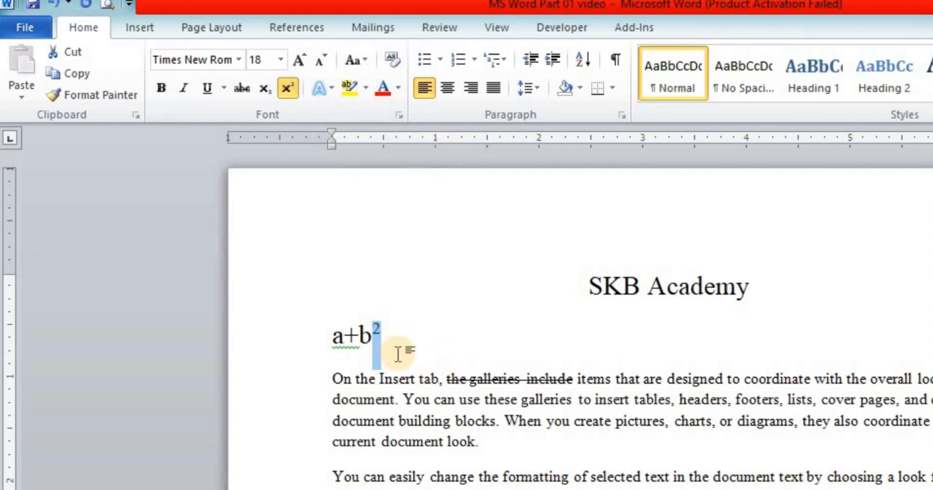
Step: Switch the 2 after "a+b" to subscript, and return it to normal text
scroll(398, 353, up, 1)
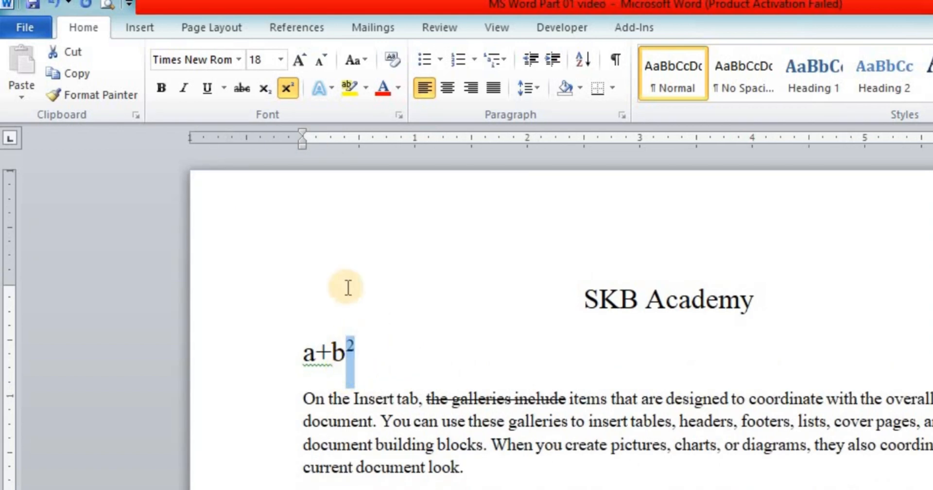
click(269, 92)
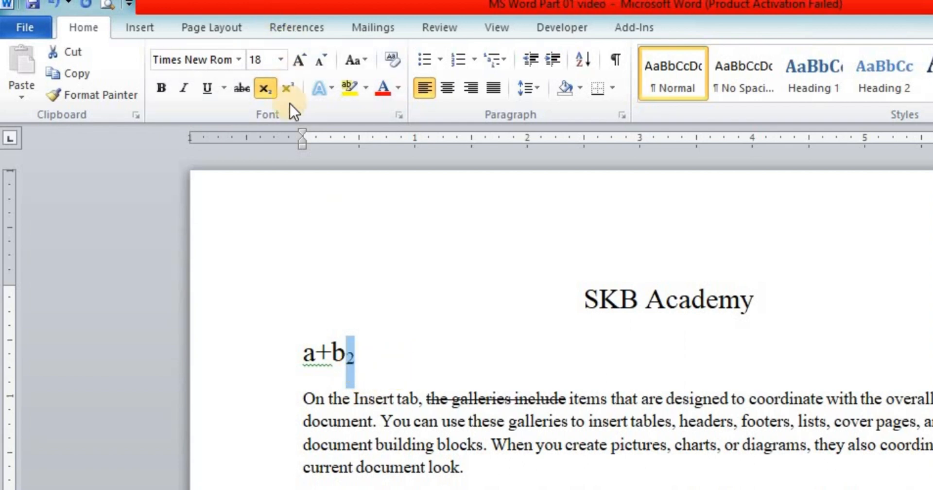
click(267, 86)
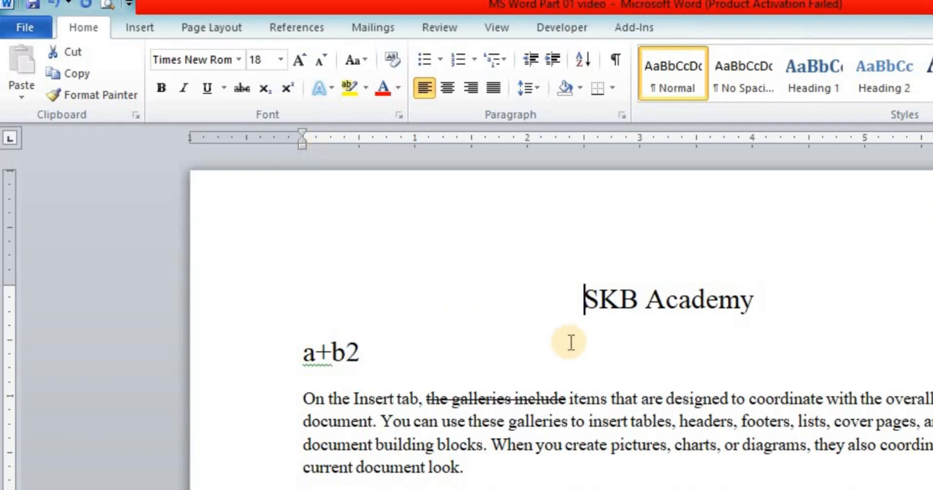
Step: Try several text effect presets on the "SKB Academy" heading and settle on the purple one with a reflection
click(565, 303)
triple_click(730, 302)
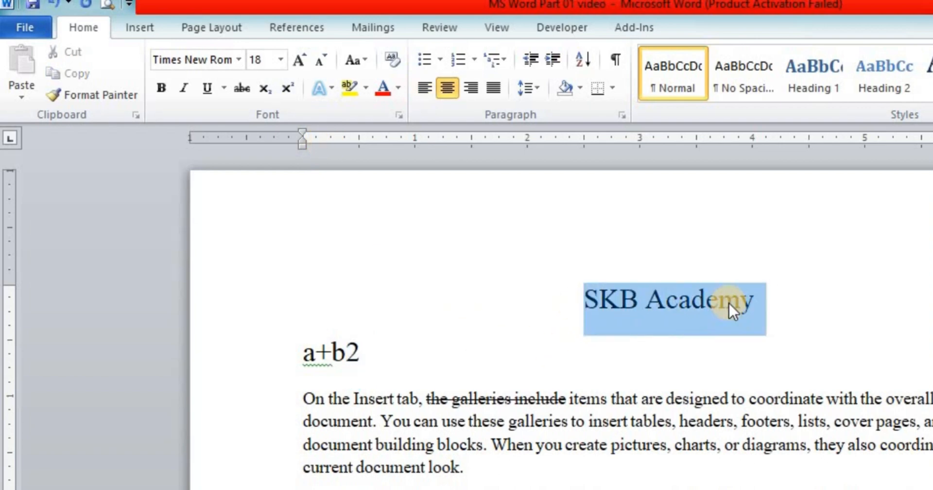
click(331, 91)
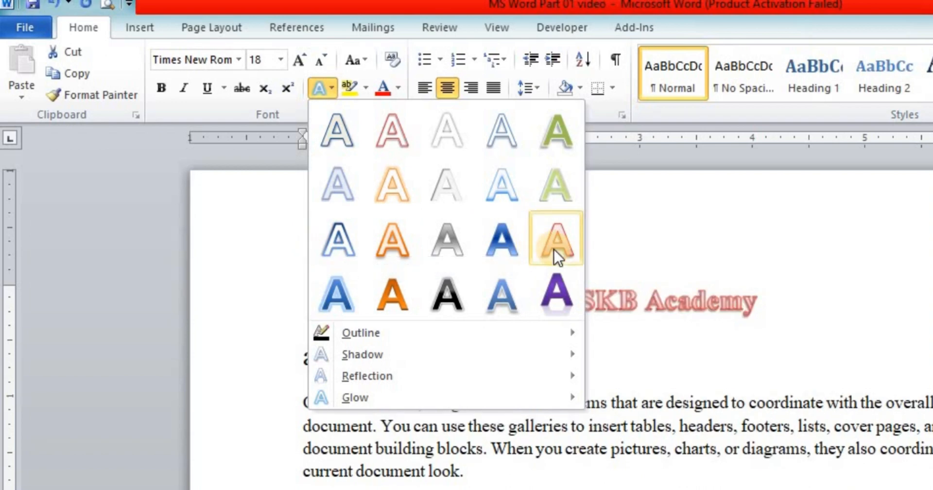
click(478, 215)
click(331, 89)
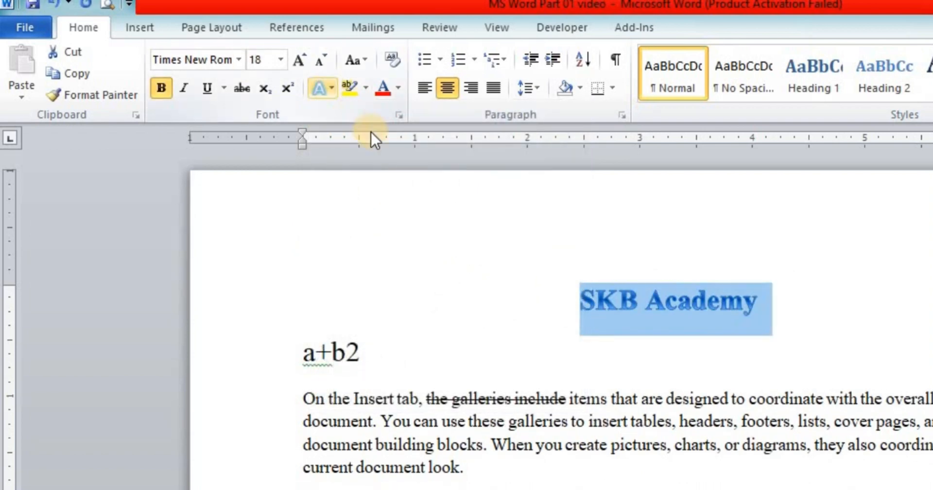
click(697, 255)
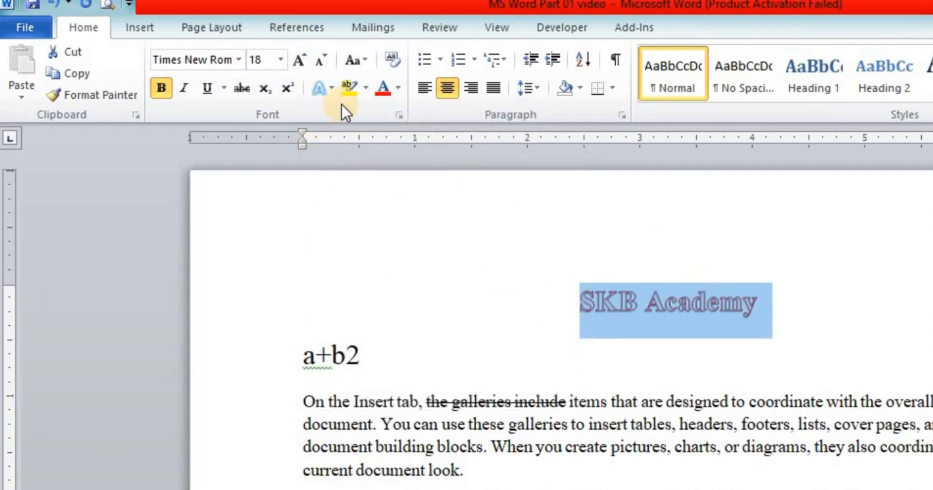
click(331, 88)
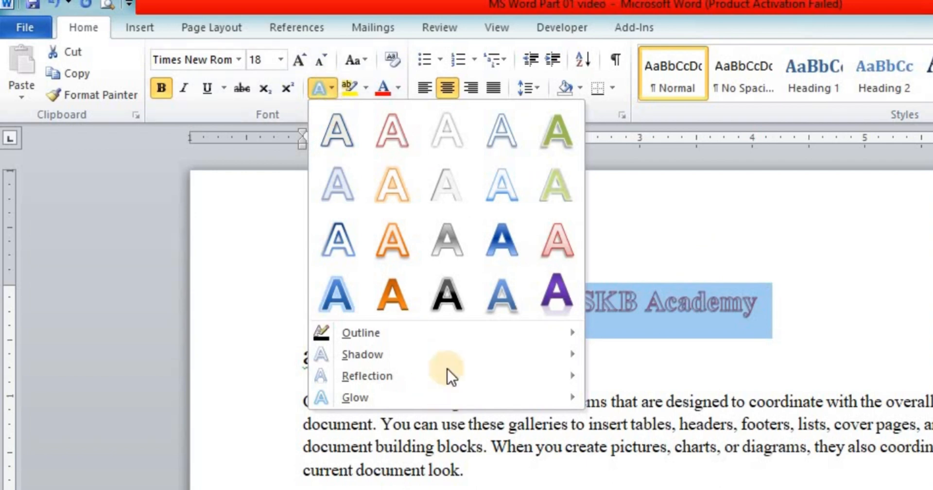
mouse_move(444, 329)
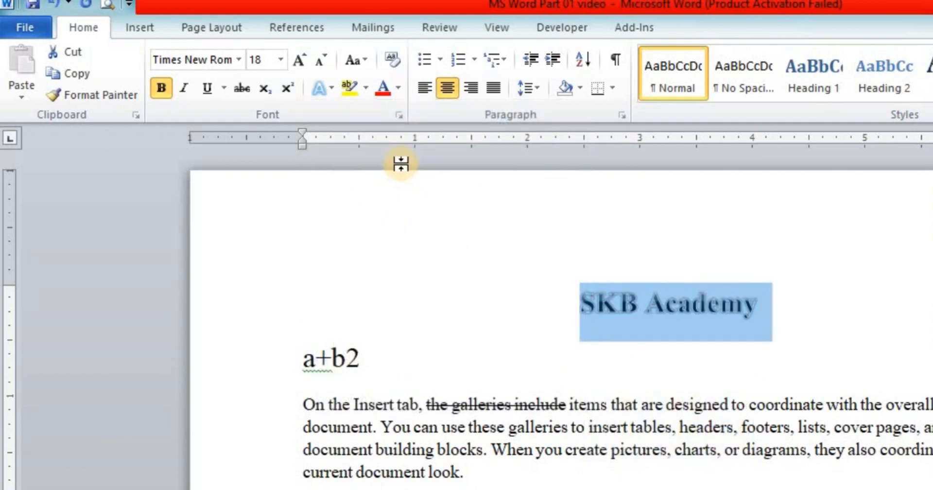
click(333, 90)
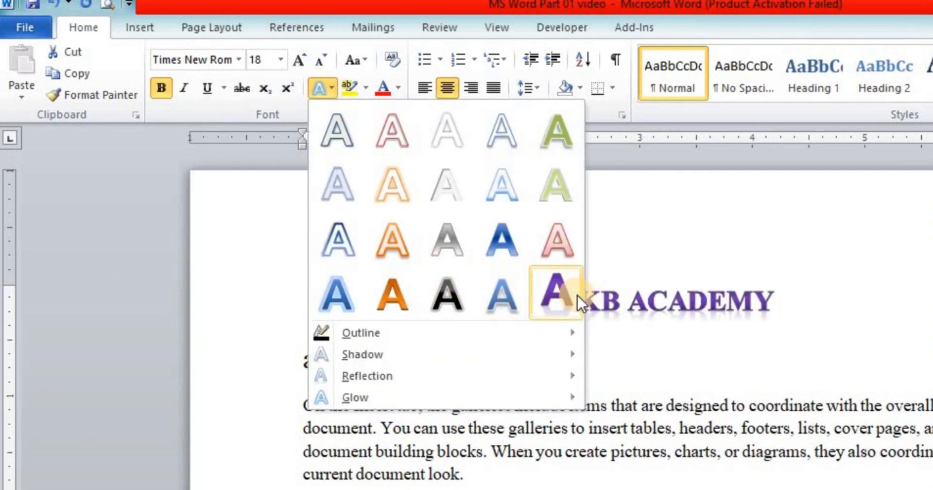
click(557, 296)
click(772, 300)
Step: Examine the Outline, Shadow, Reflection and Glow variations offered as text effects for the "SKB ACADEMY" heading
drag(803, 298, 536, 298)
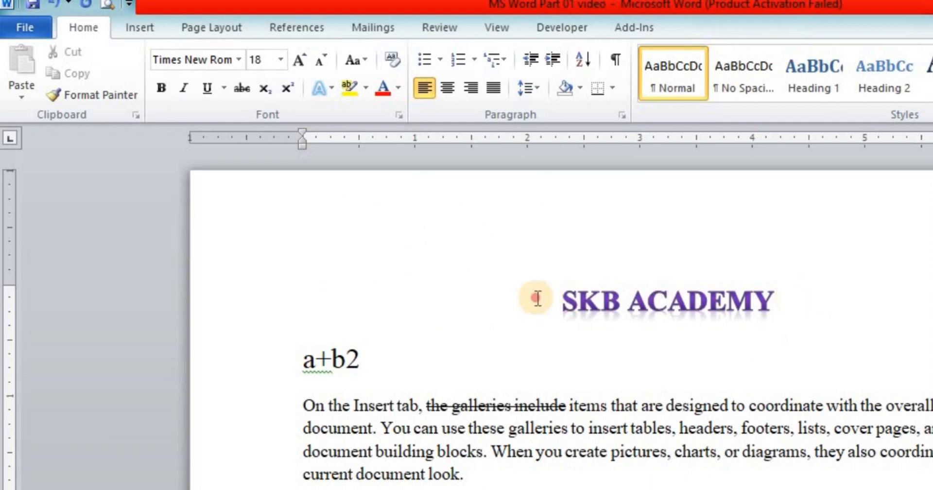
click(329, 88)
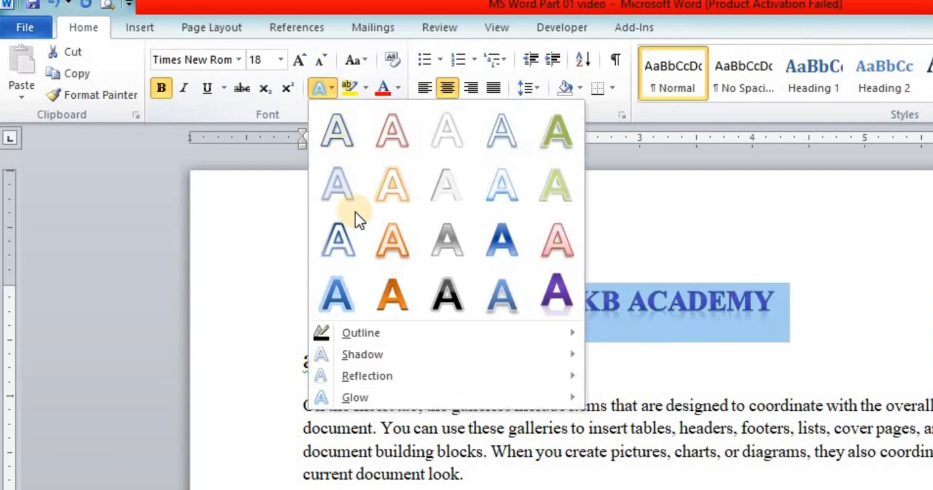
click(416, 334)
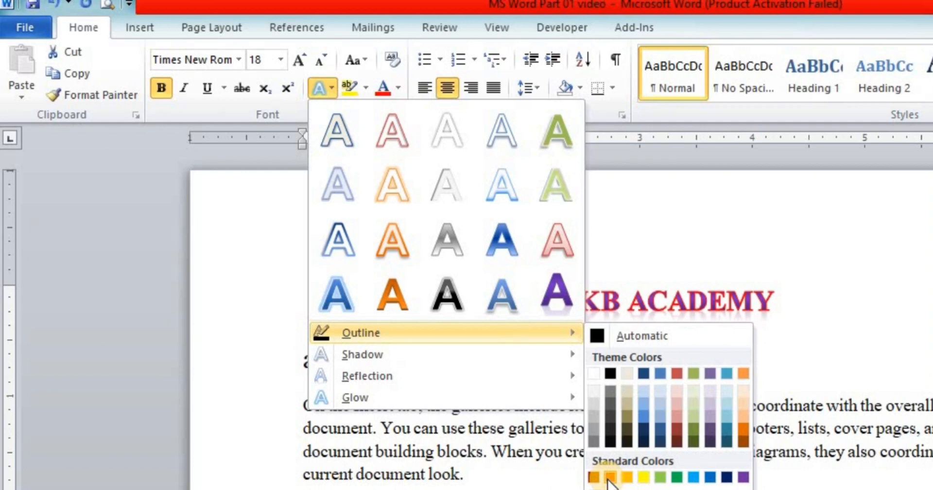
mouse_move(632, 489)
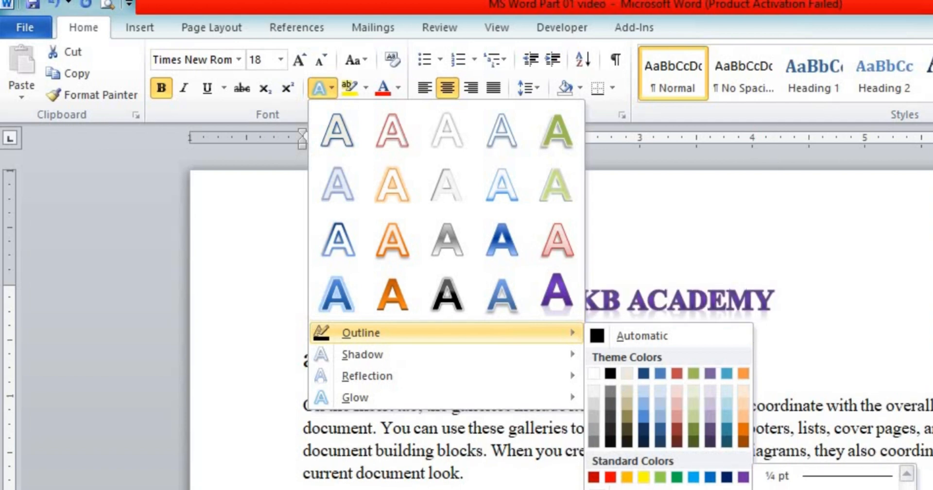
click(397, 42)
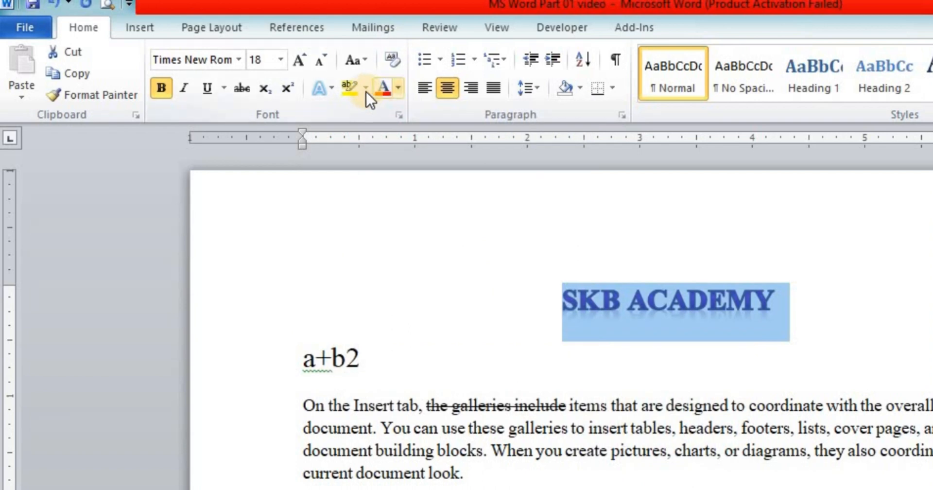
click(330, 85)
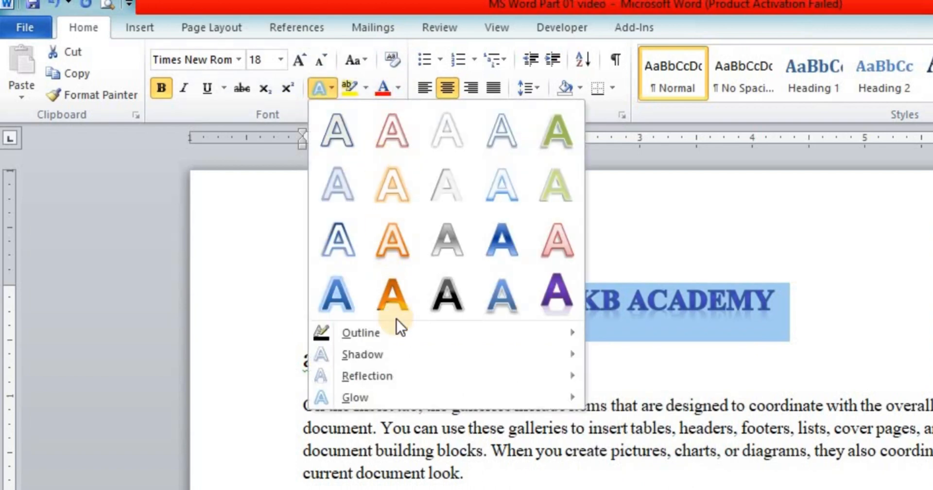
mouse_move(412, 354)
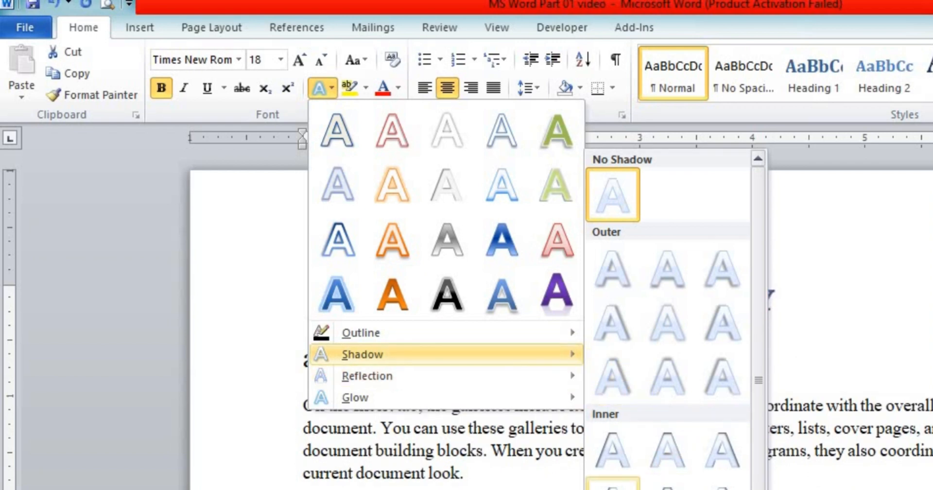
click(880, 277)
click(664, 338)
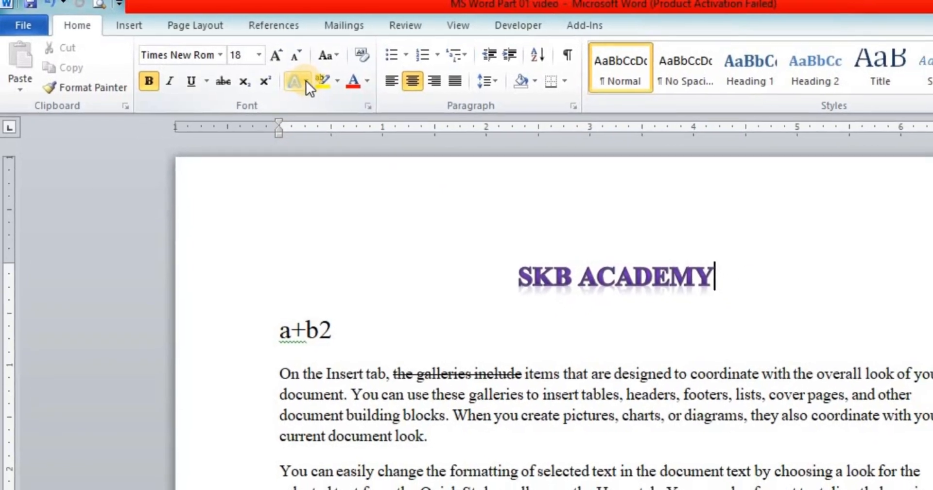
click(285, 74)
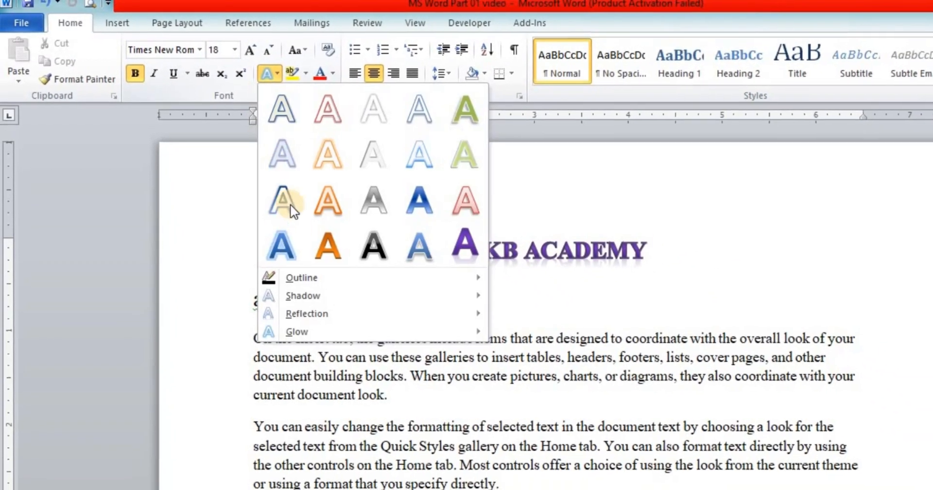
mouse_move(283, 289)
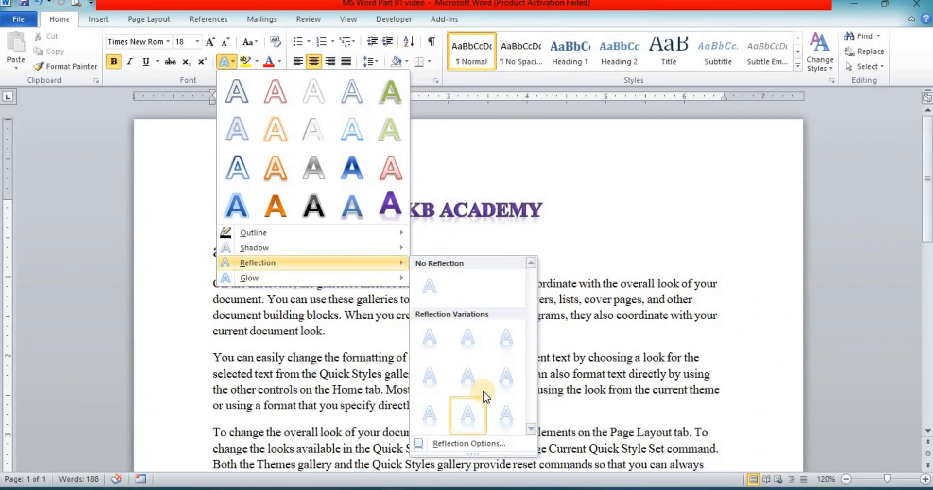
mouse_move(398, 282)
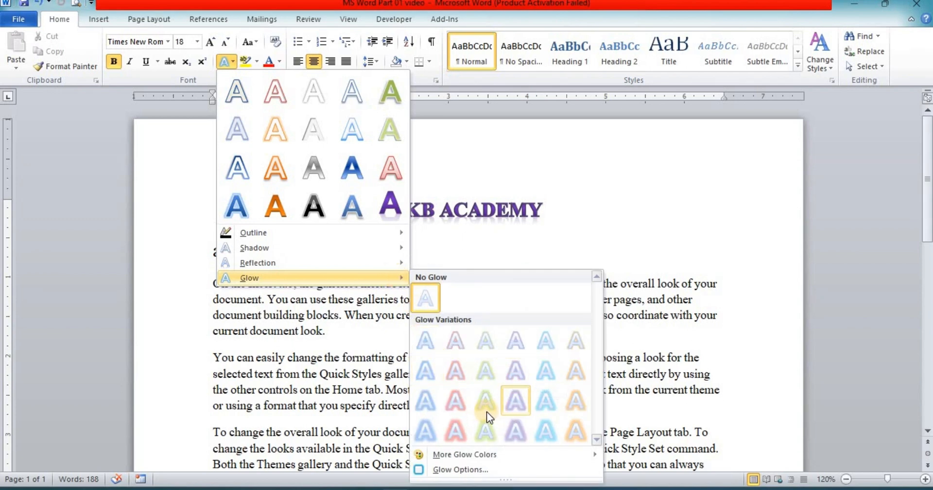
click(546, 215)
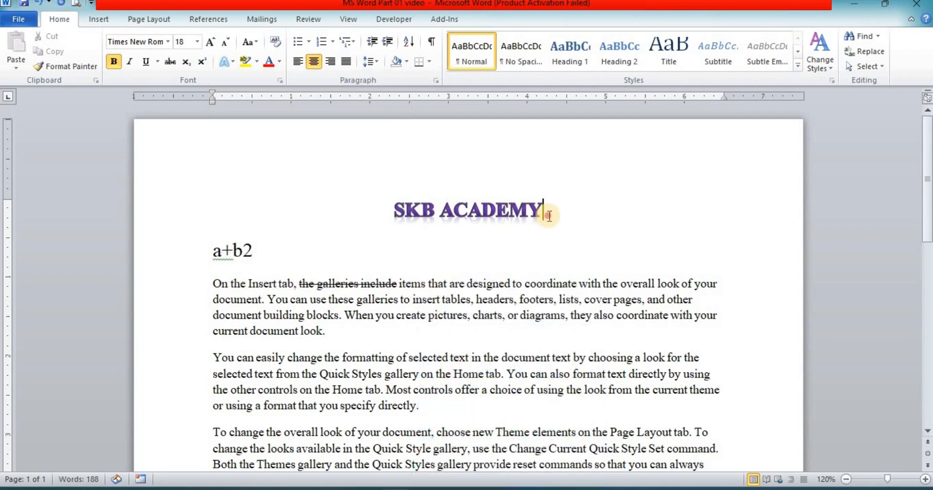
triple_click(322, 214)
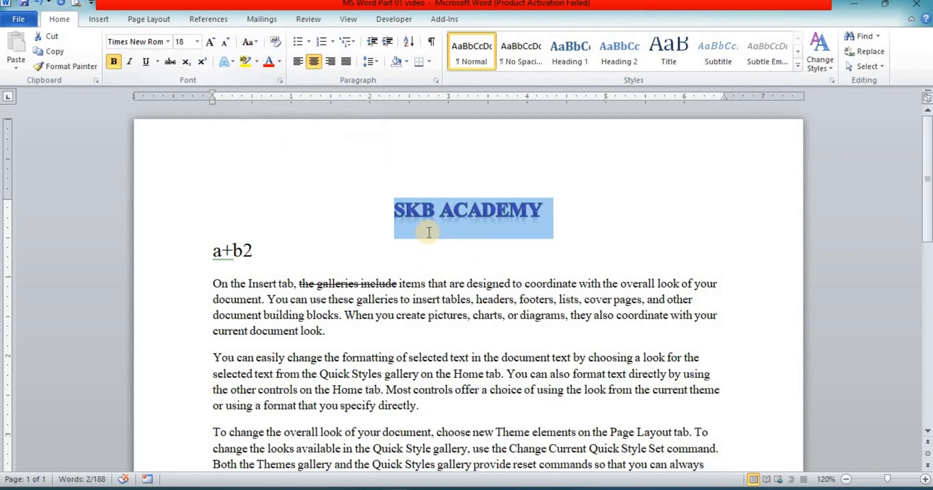
click(418, 250)
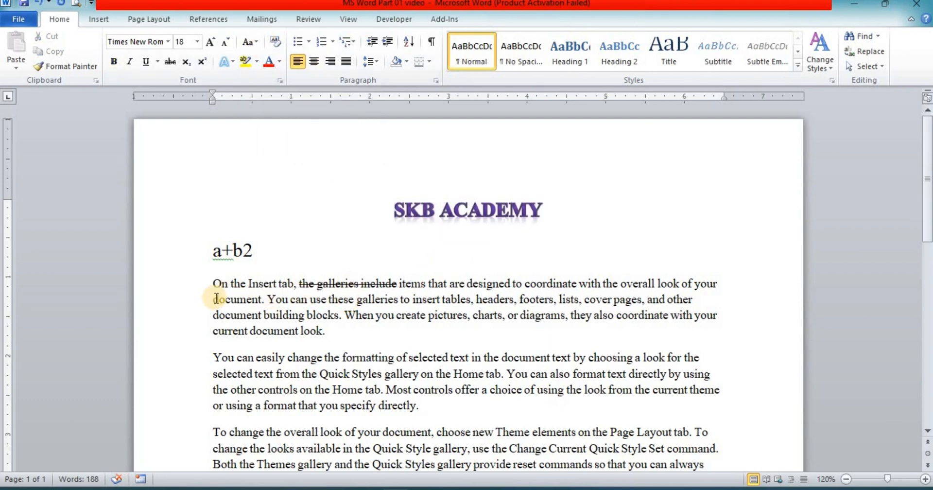
Step: Convert the paragraph starting "You can easily change the formatting" to lowercase, and switch it to UPPERCASE
scroll(209, 321, down, 1)
click(213, 319)
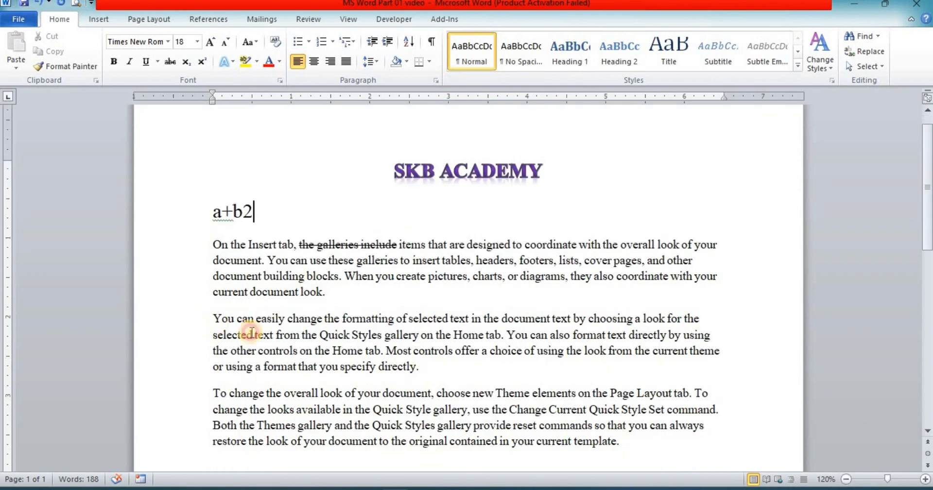
drag(375, 355, 439, 369)
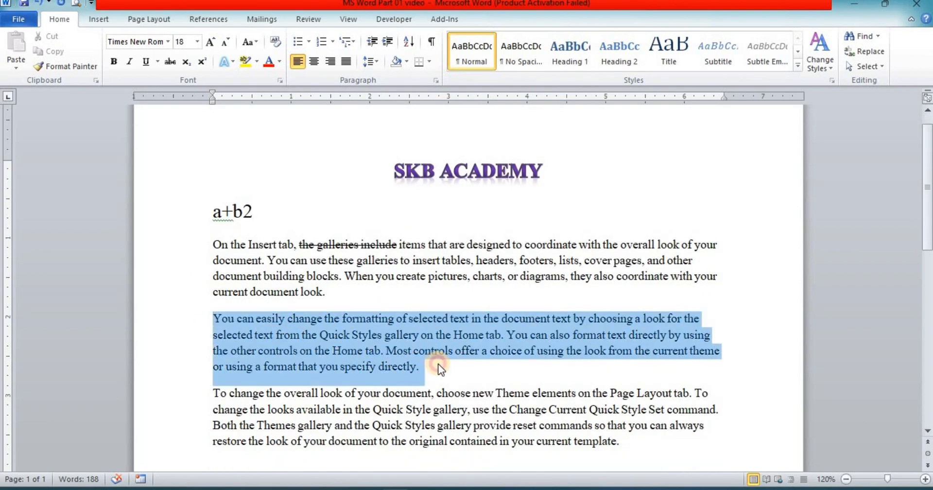
click(255, 41)
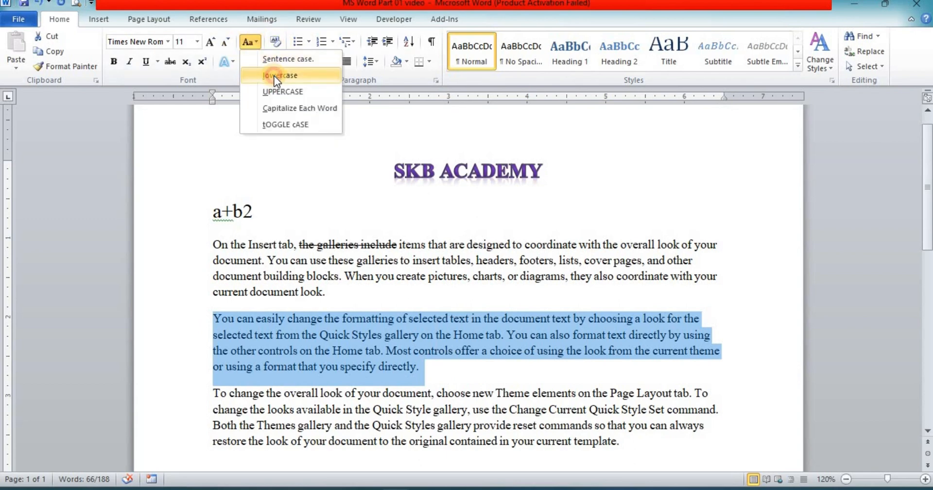
click(275, 76)
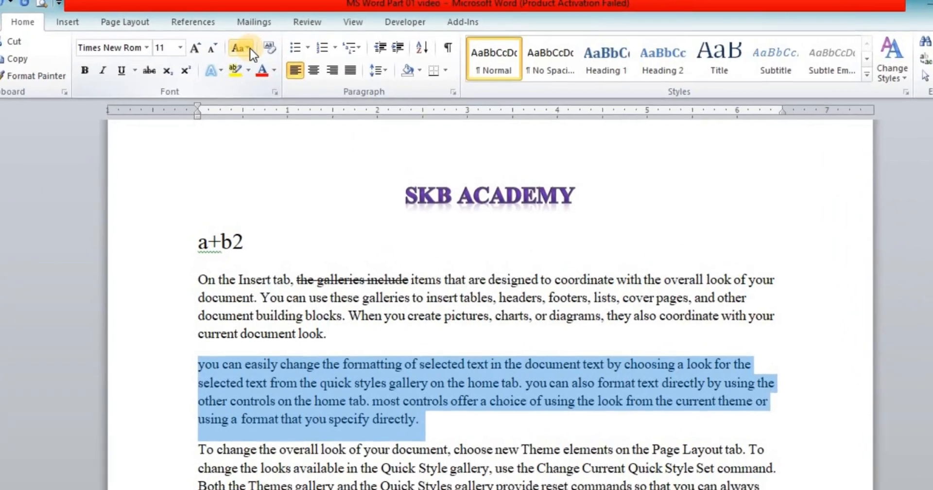
click(256, 42)
click(275, 109)
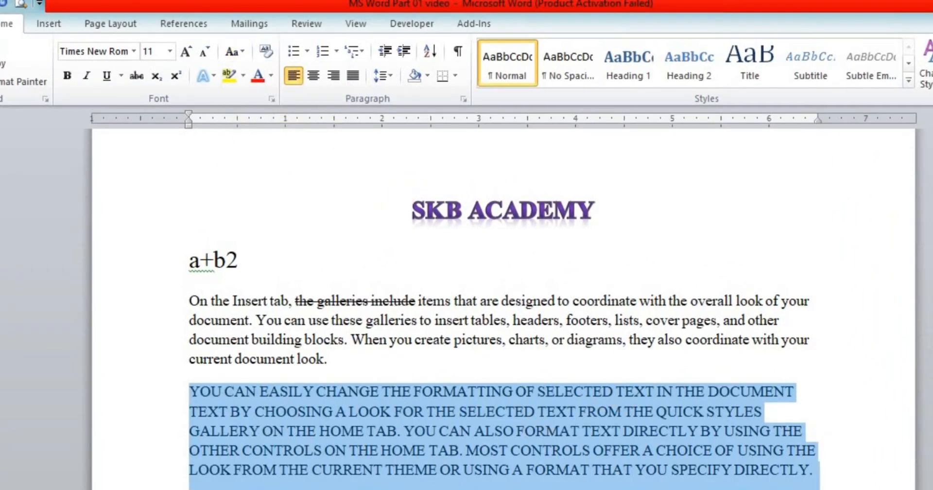
click(872, 484)
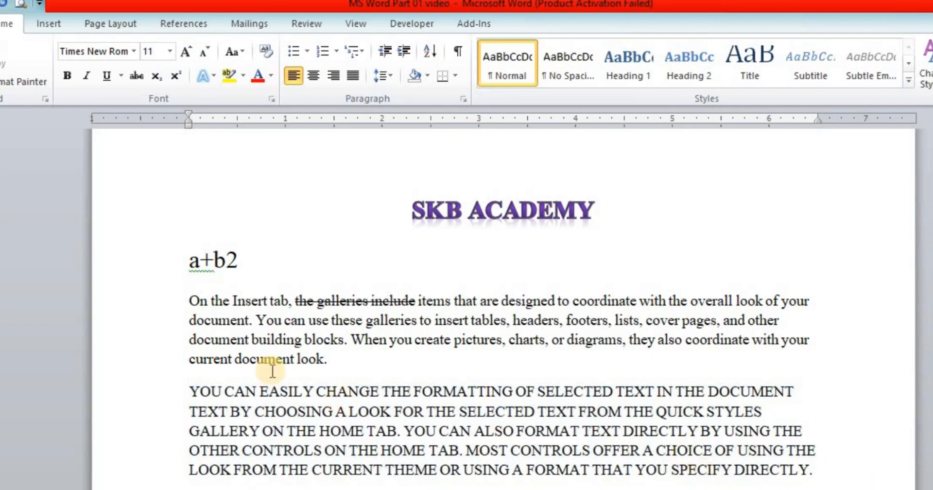
Step: Set the paragraph starting "You can easily change" to Capitalize Each Word, and switch it to Sentence case
scroll(273, 371, down, 1)
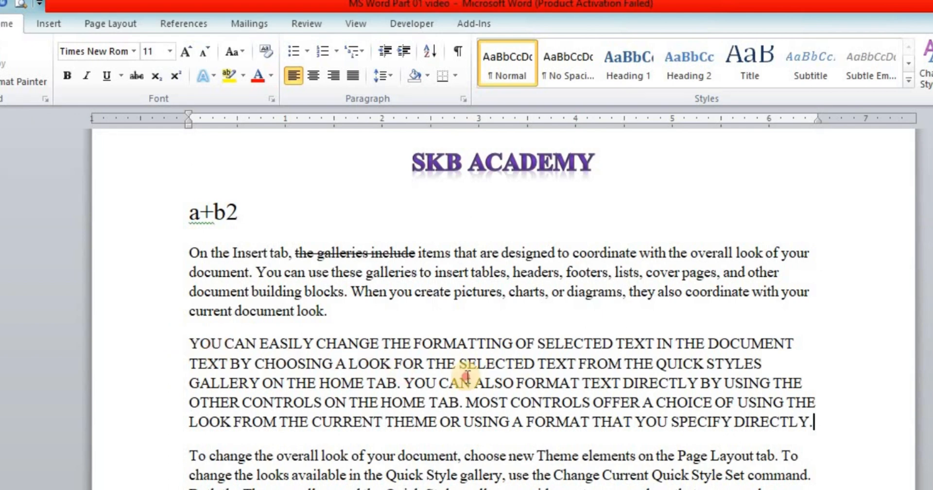
drag(189, 344, 827, 427)
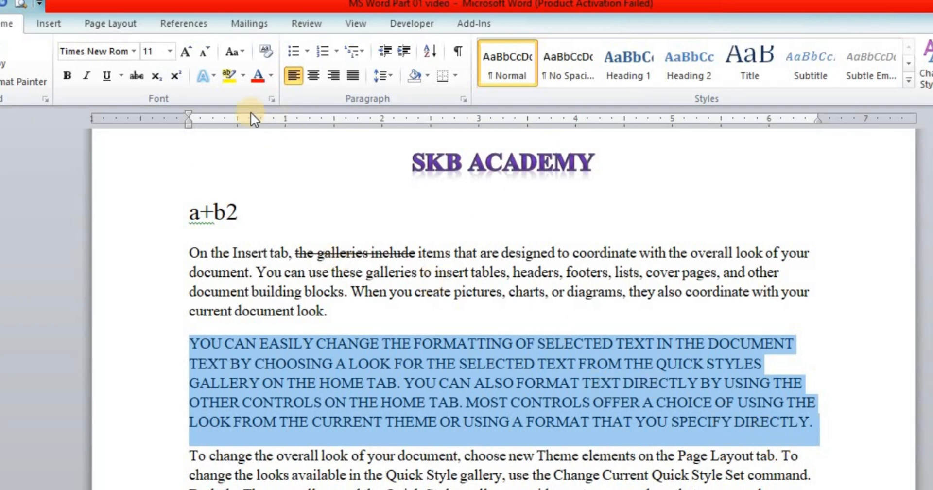
click(245, 55)
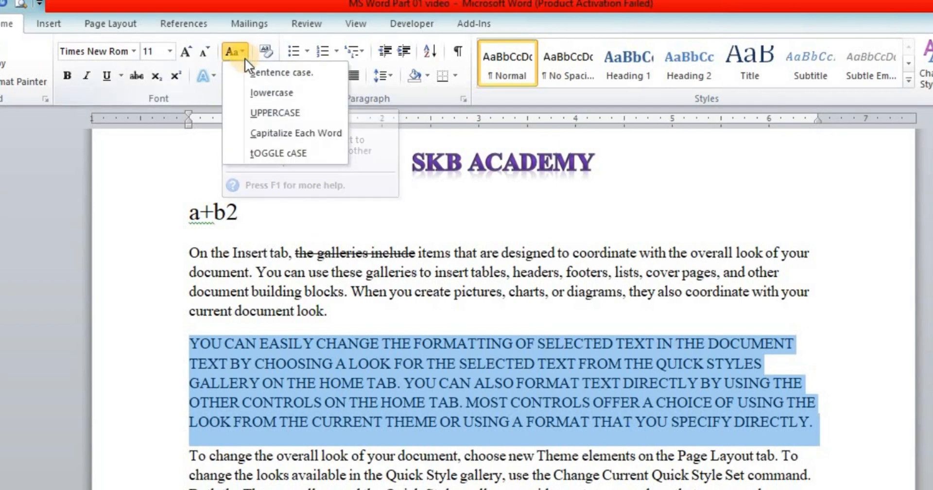
click(284, 137)
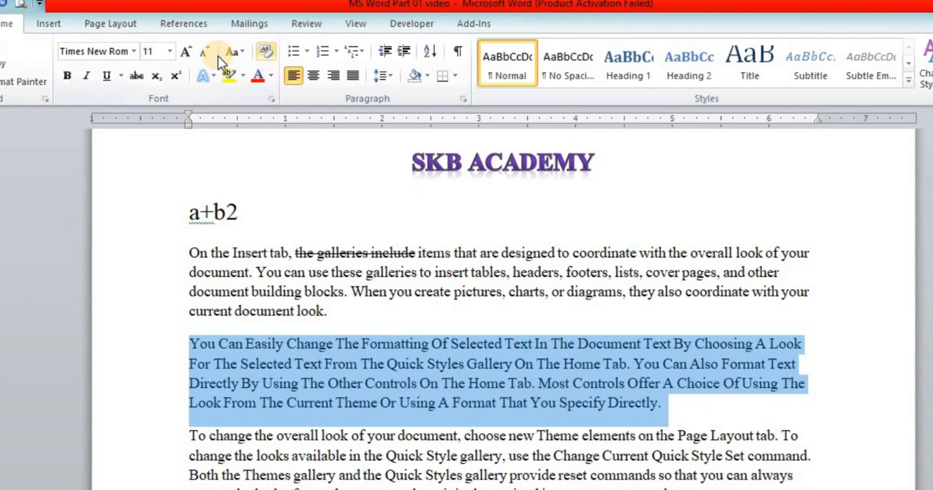
click(241, 55)
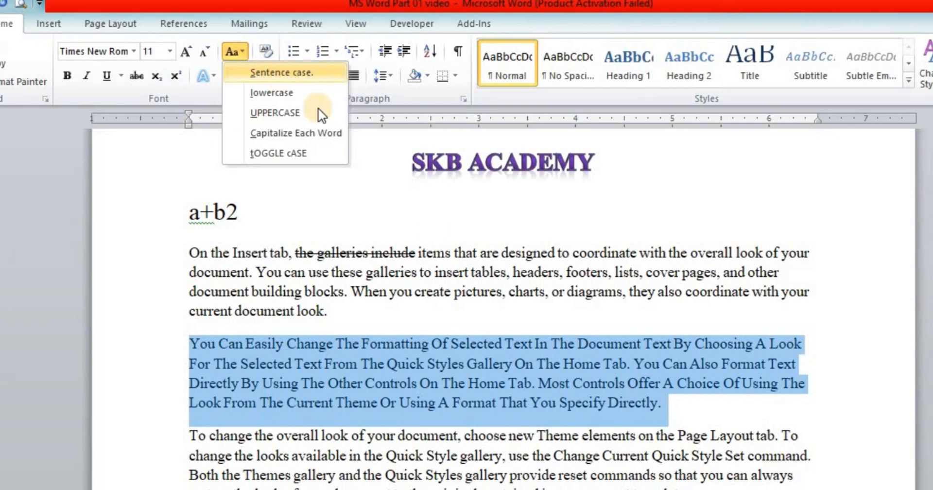
click(284, 74)
click(326, 417)
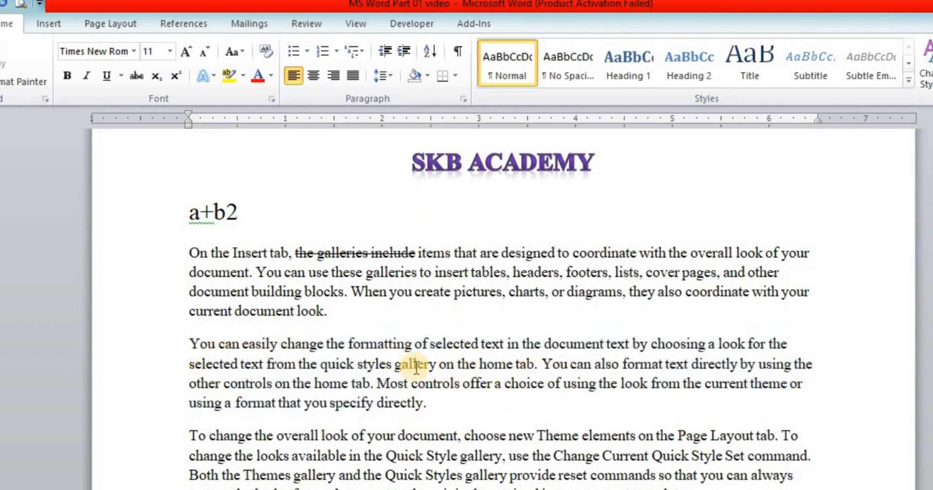
Step: Change the "SKB ACADEMY" heading's font color to a custom green with RGB values 44, 226, 44
scroll(387, 291, up, 2)
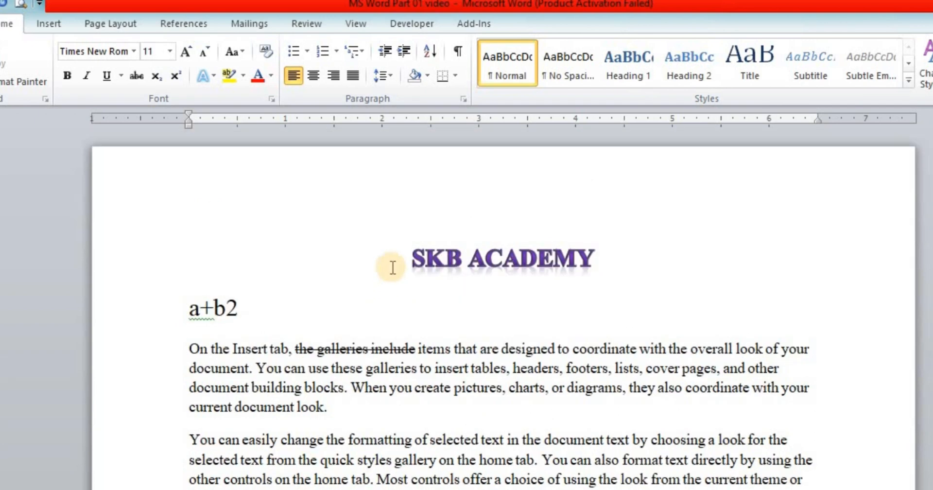
drag(390, 266, 681, 277)
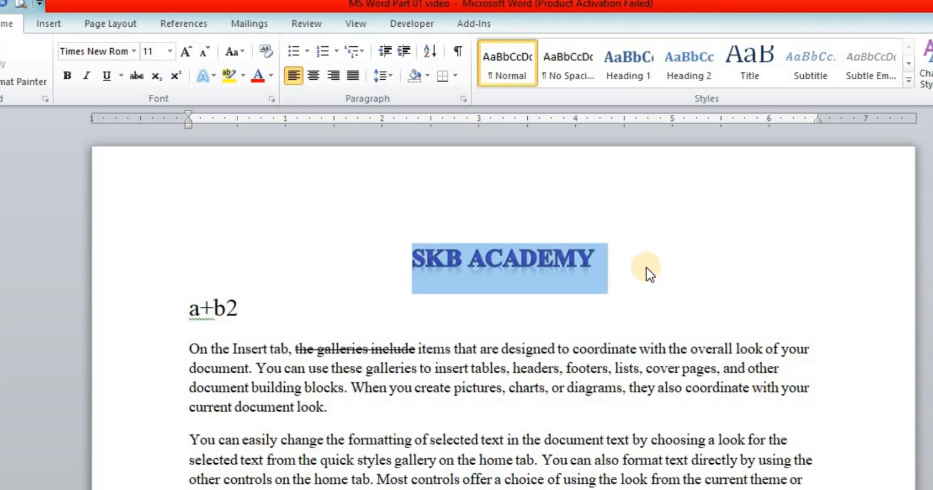
click(270, 74)
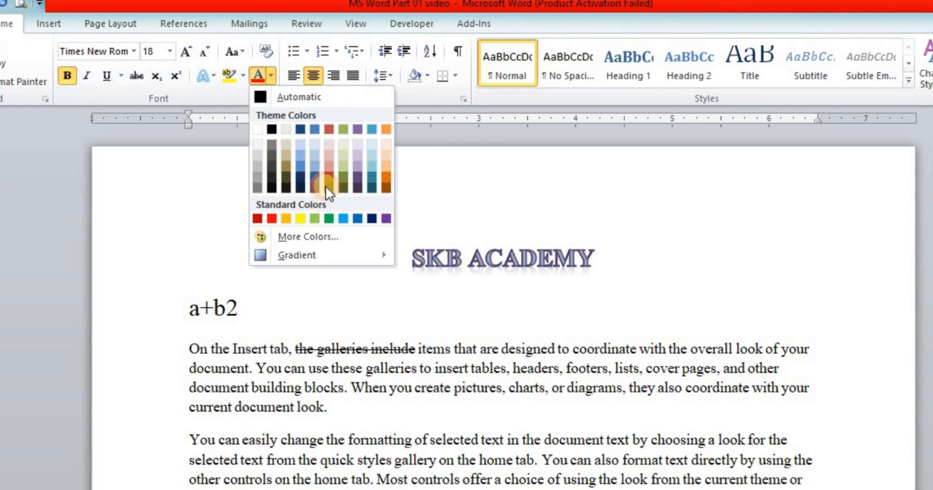
click(269, 75)
click(271, 75)
click(308, 239)
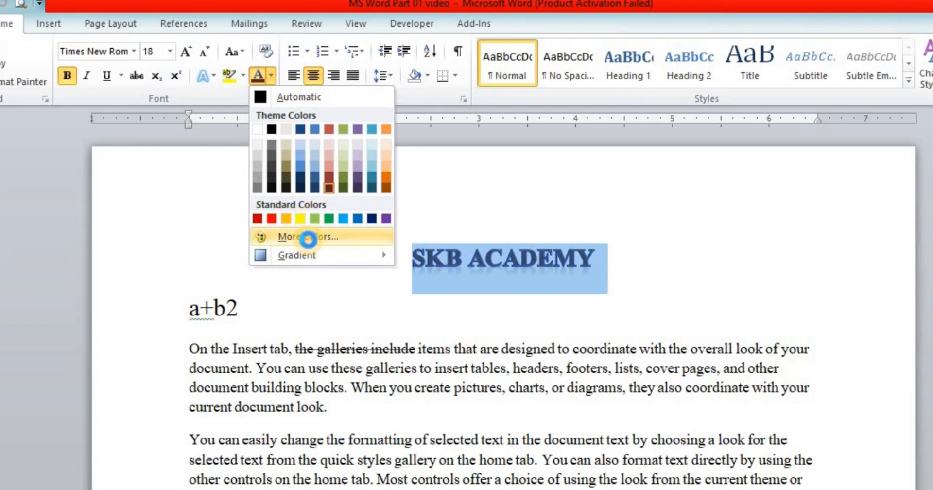
click(432, 149)
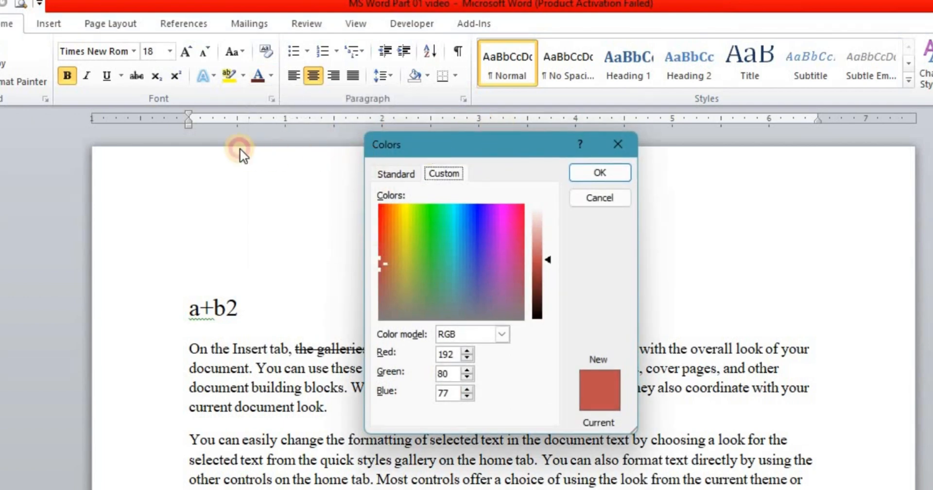
drag(241, 148, 161, 152)
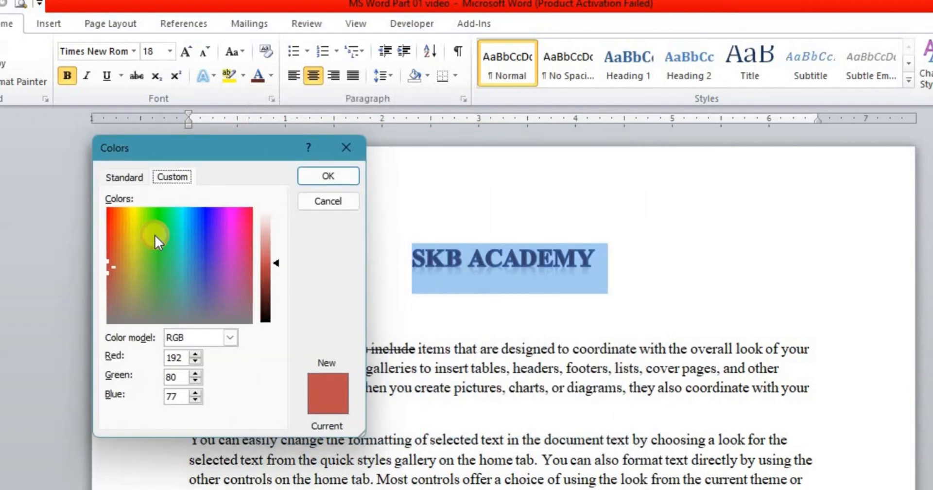
click(154, 235)
click(328, 176)
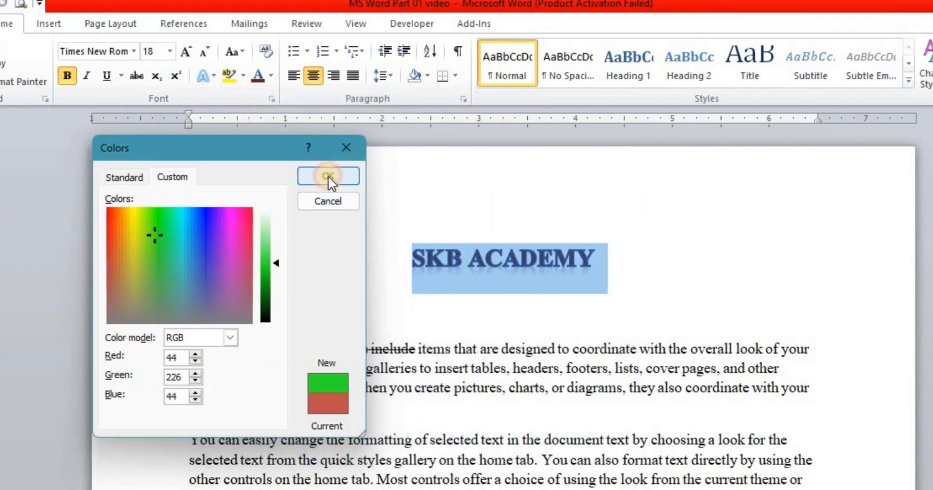
click(696, 290)
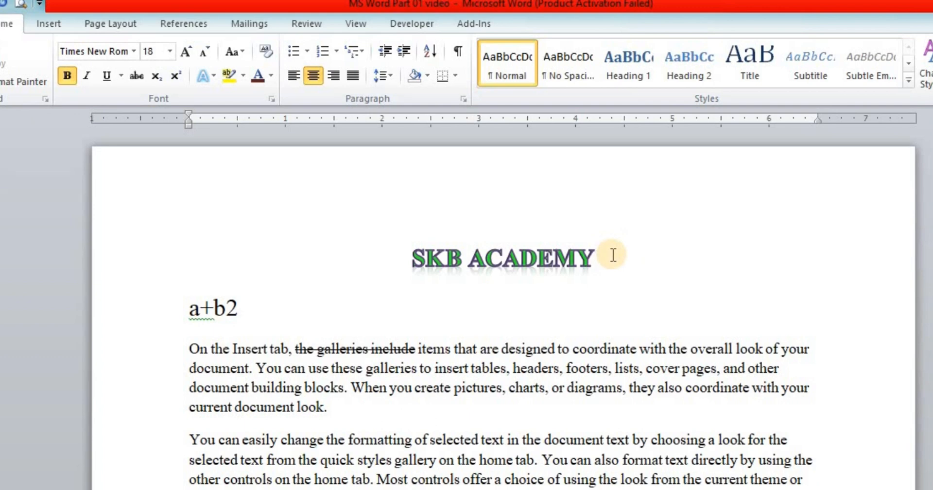
triple_click(317, 255)
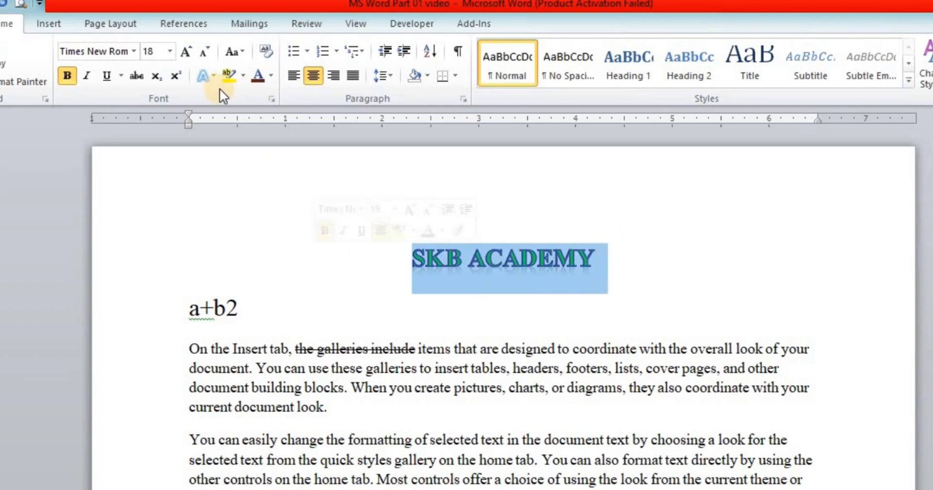
click(212, 76)
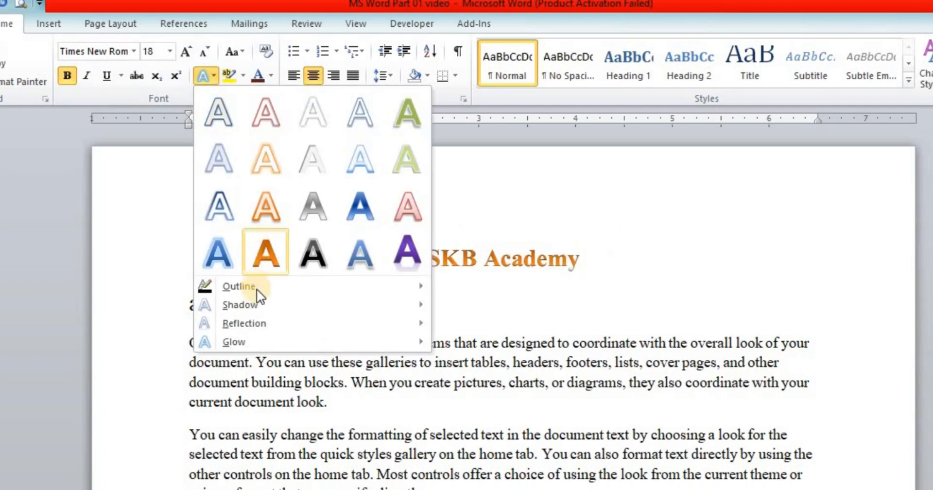
mouse_move(298, 305)
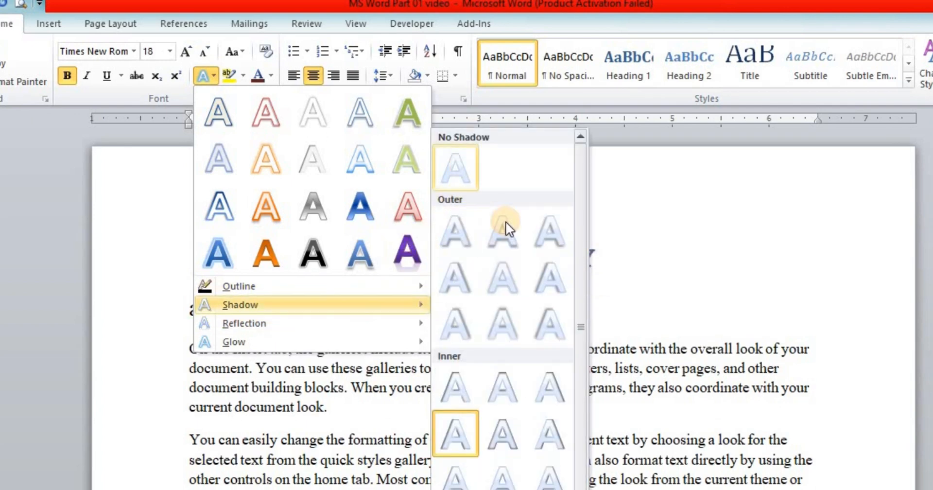
click(689, 297)
Step: Set the text outline of the "SKB ACADEMY" heading to the Automatic color
drag(614, 253, 374, 242)
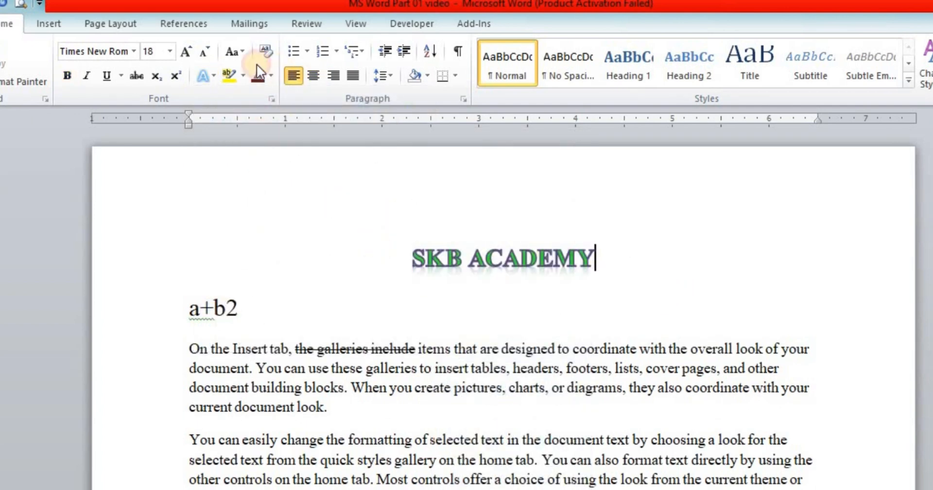
click(213, 76)
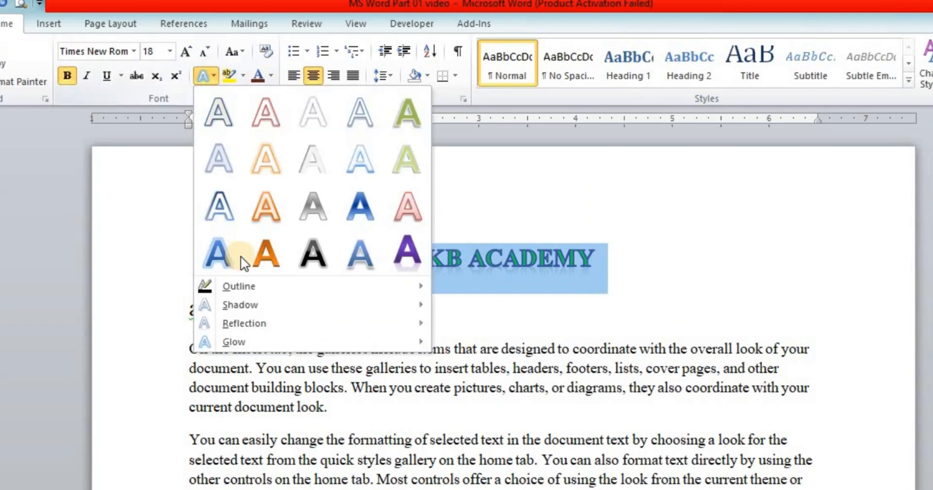
mouse_move(349, 292)
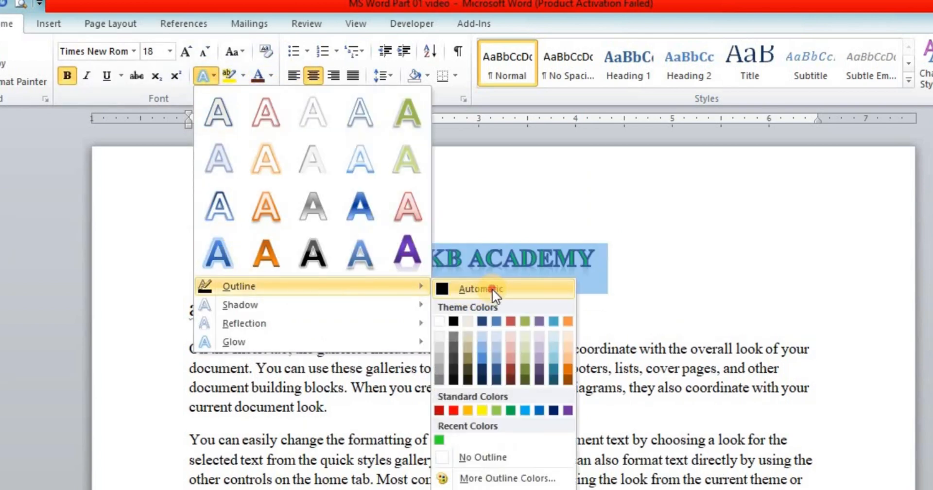
click(667, 282)
click(668, 279)
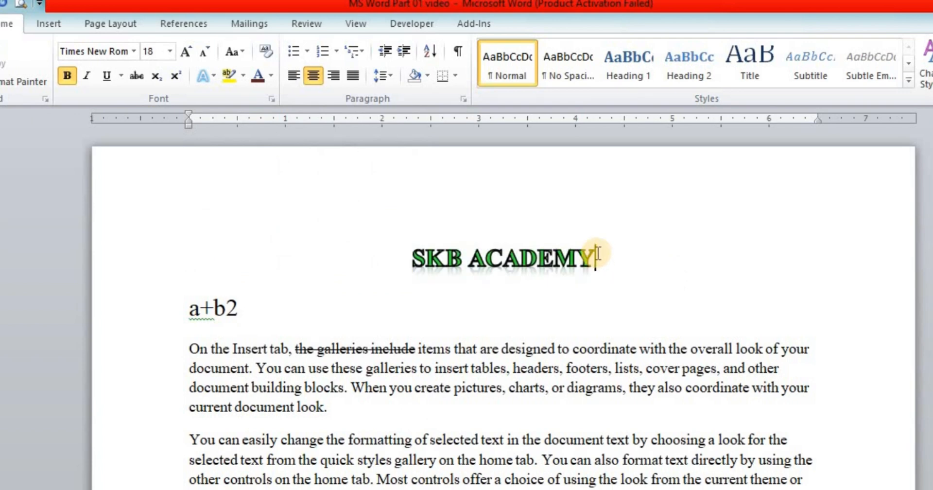
Step: Change the font color of the "SKB ACADEMY" heading to standard red
drag(619, 263, 326, 264)
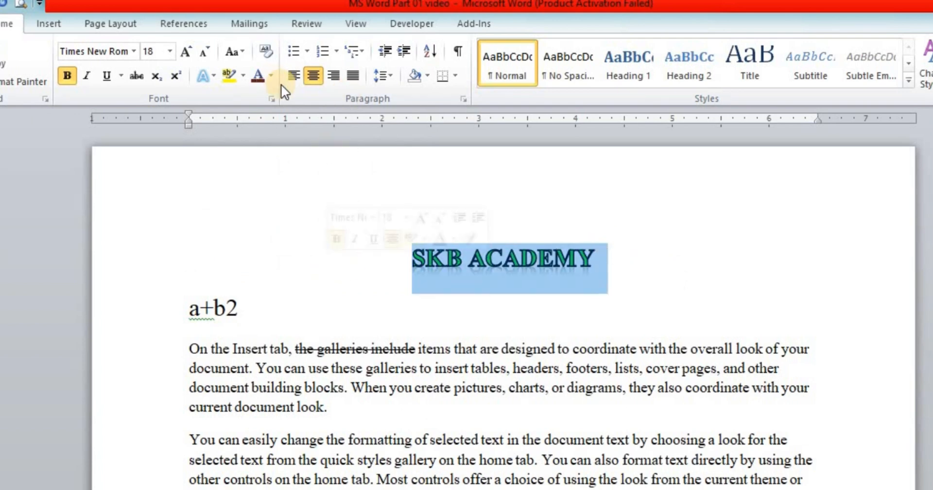
click(271, 74)
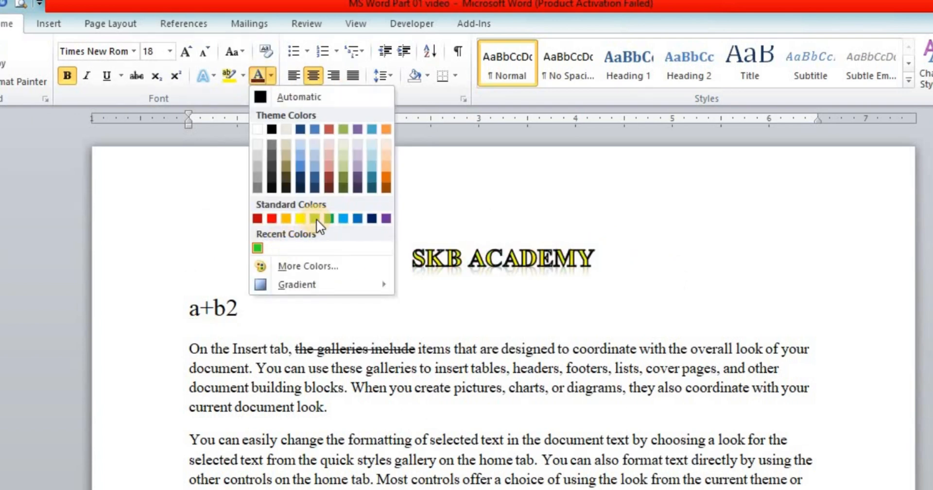
click(273, 217)
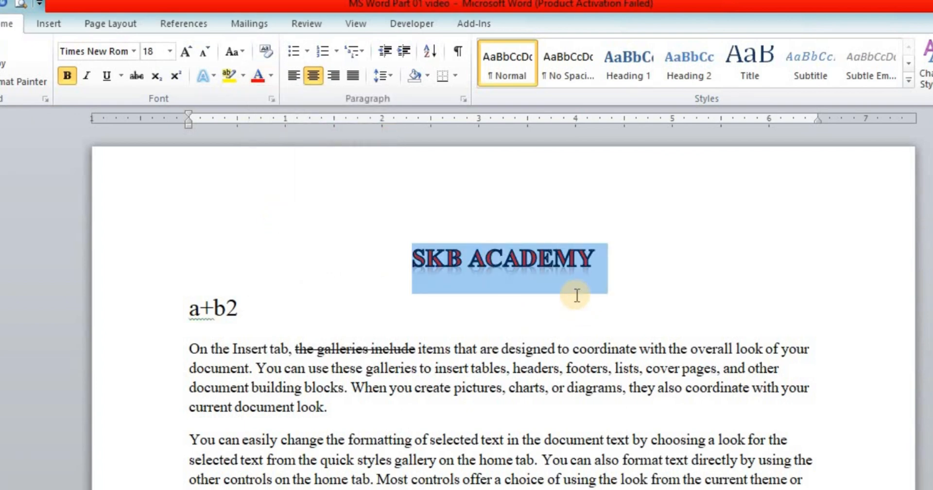
Step: Open the detailed gradient options for the heading's font color and move the Format Text Effects dialog clear of the heading
click(270, 75)
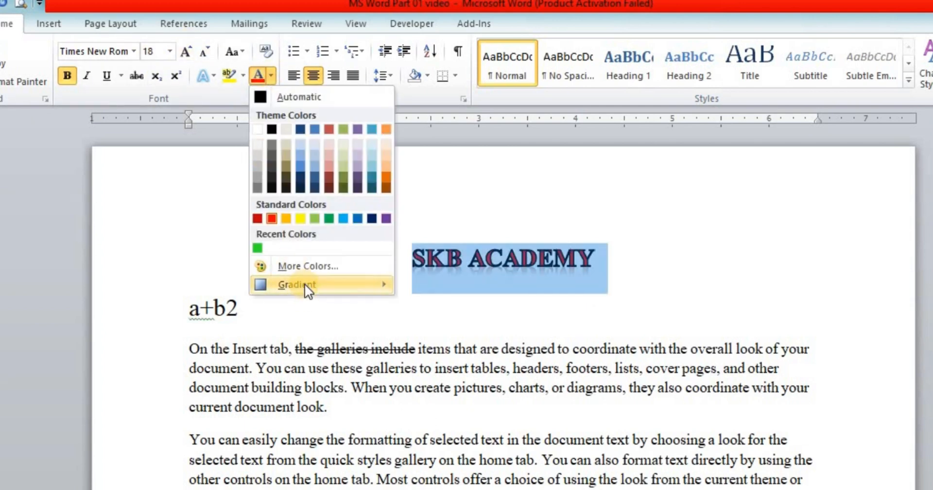
mouse_move(304, 284)
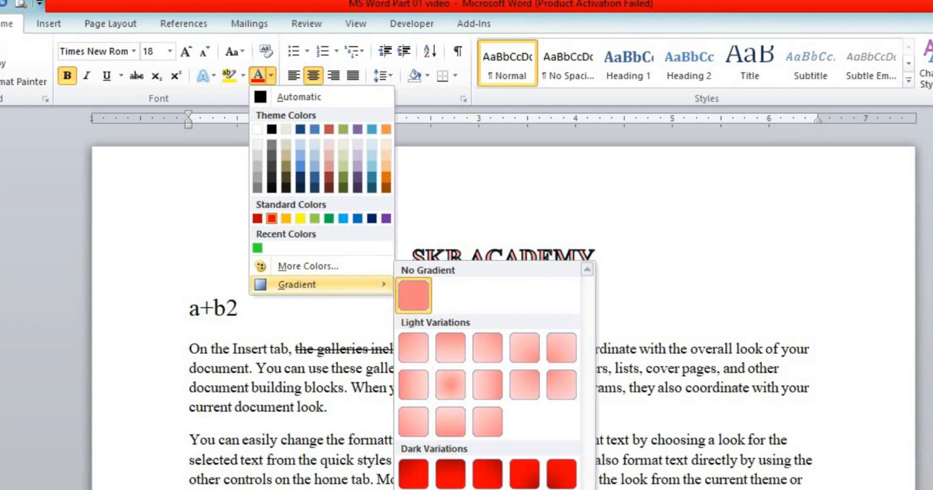
click(501, 488)
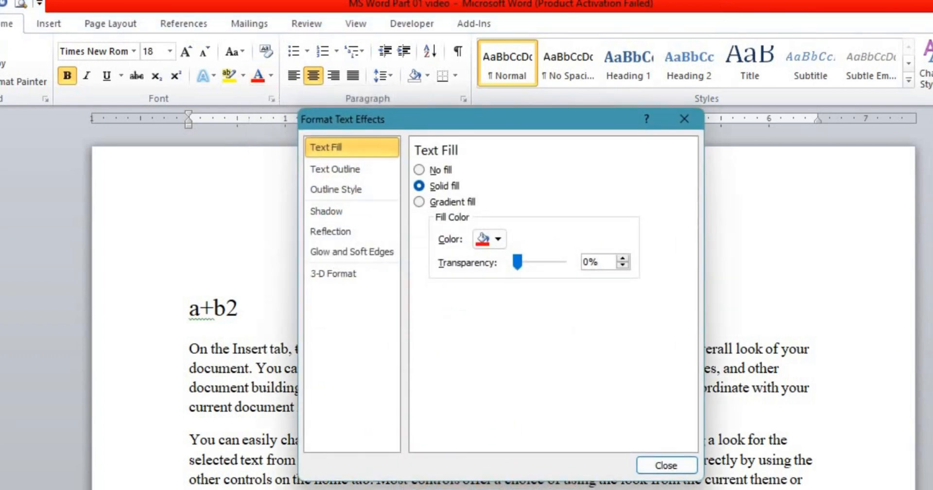
drag(491, 124, 875, 148)
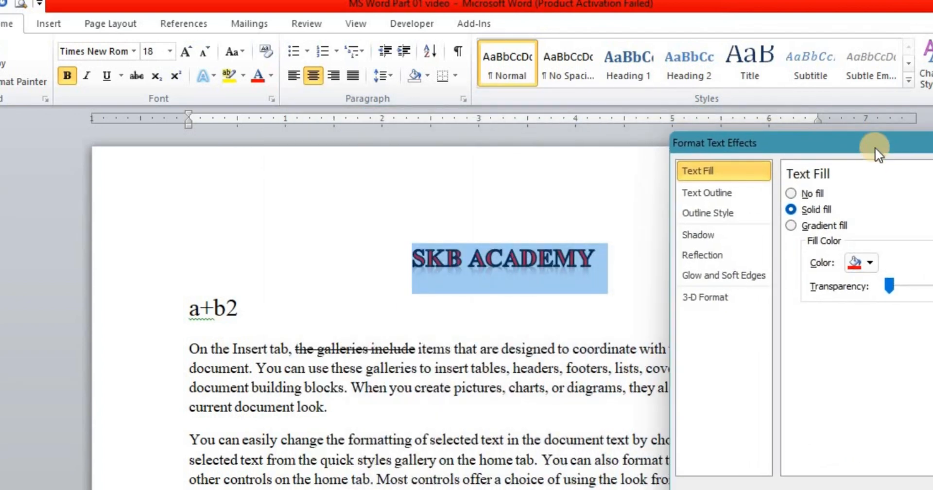
Step: Try No fill on the heading, then a solid yellow fill, raising its transparency and returning it to the minimum
click(791, 193)
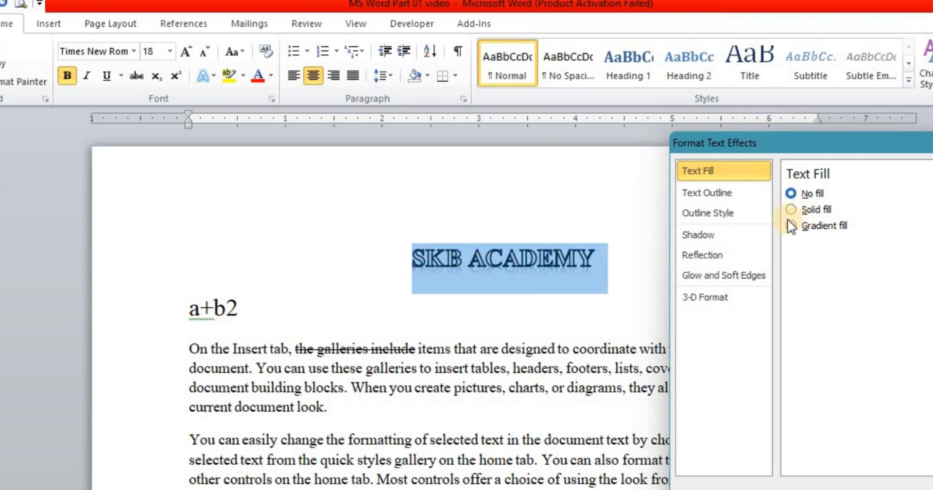
click(791, 209)
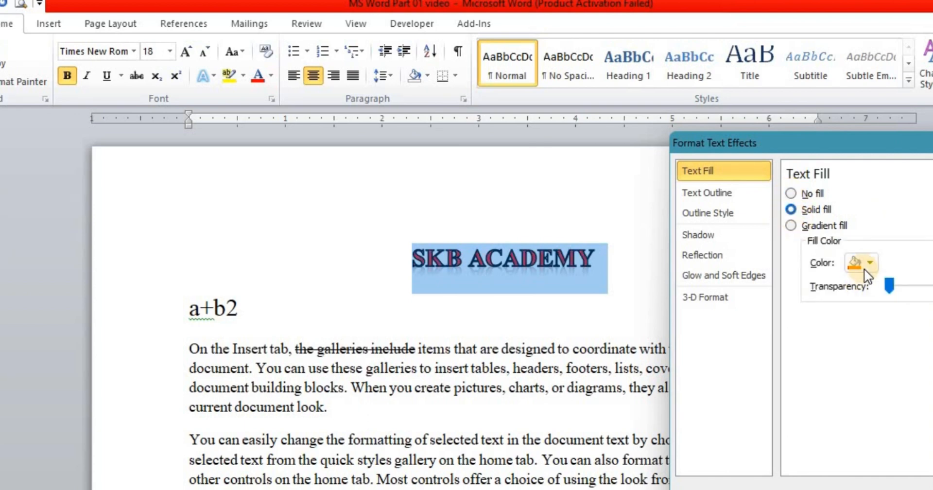
click(870, 263)
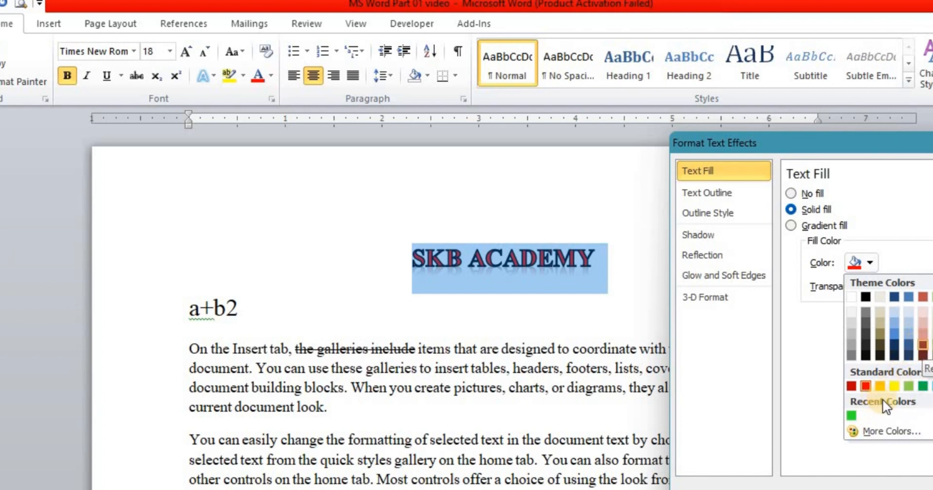
click(896, 386)
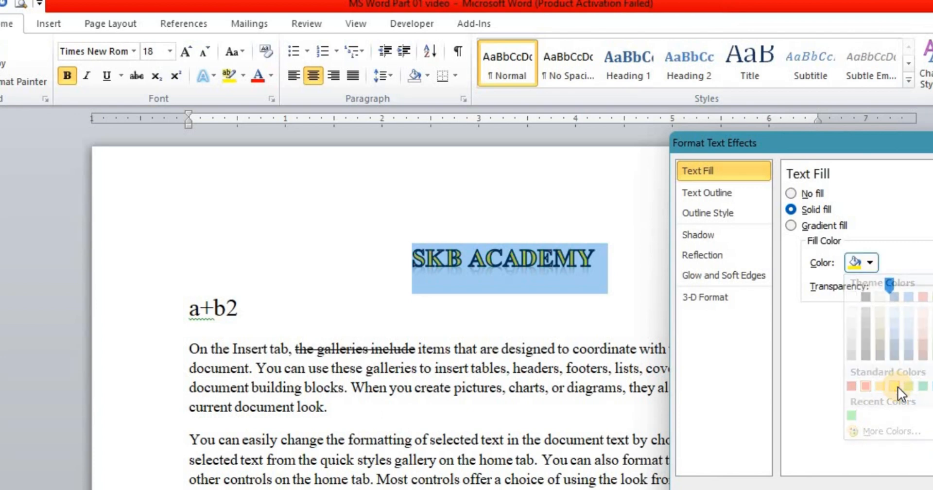
drag(891, 285, 917, 286)
click(889, 288)
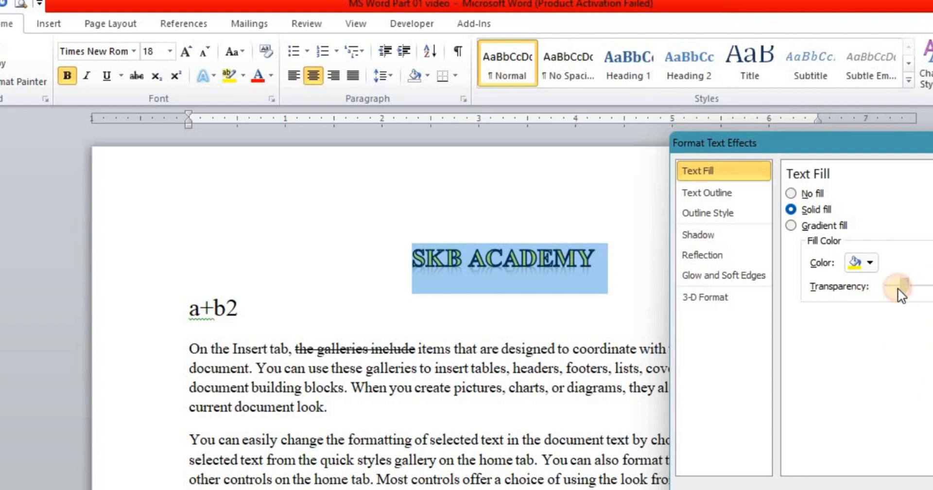
click(865, 290)
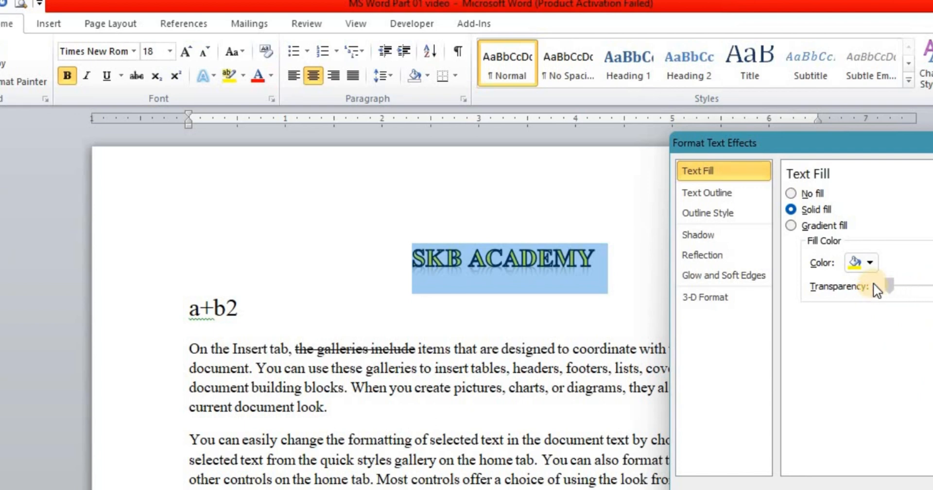
Step: Apply a gradient fill to the heading with an extra stop between the first two, and color the first stop orange
click(791, 225)
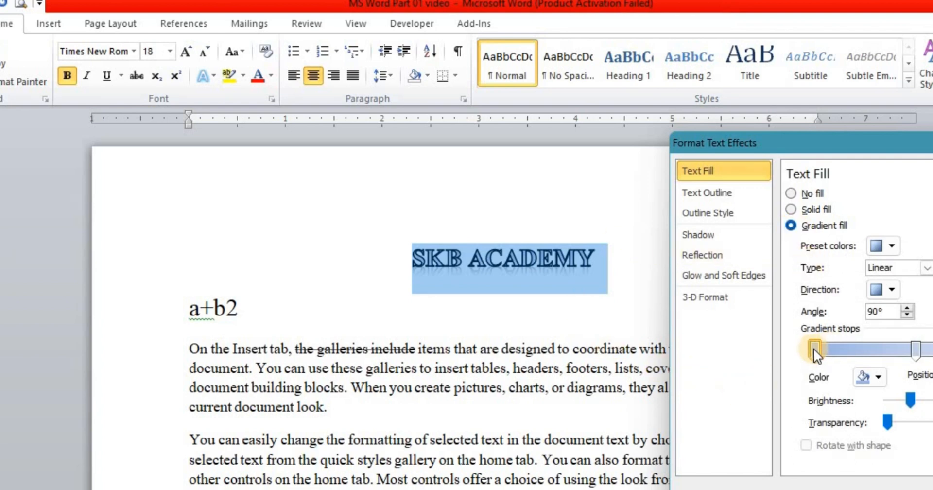
click(870, 353)
click(813, 350)
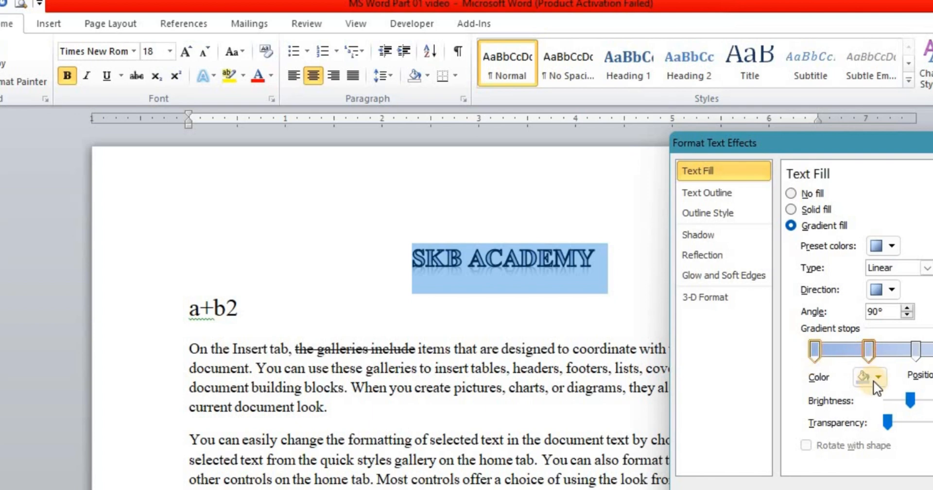
click(878, 377)
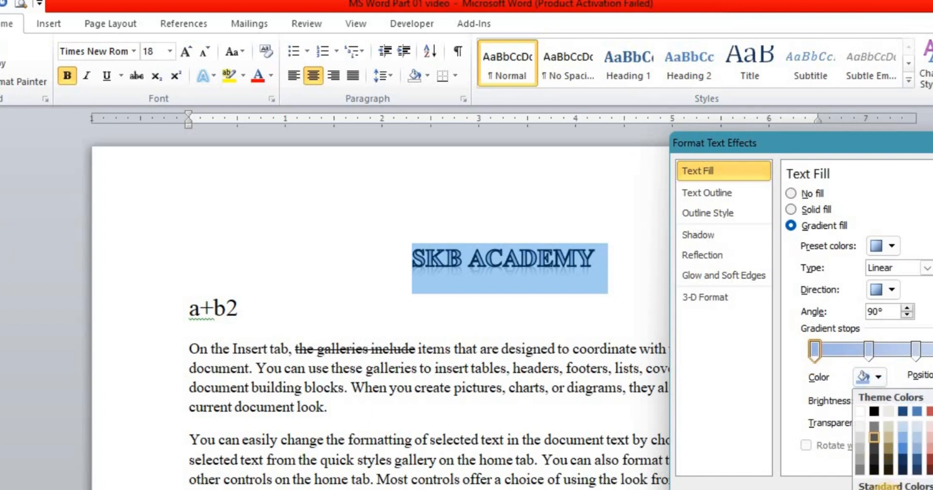
click(889, 489)
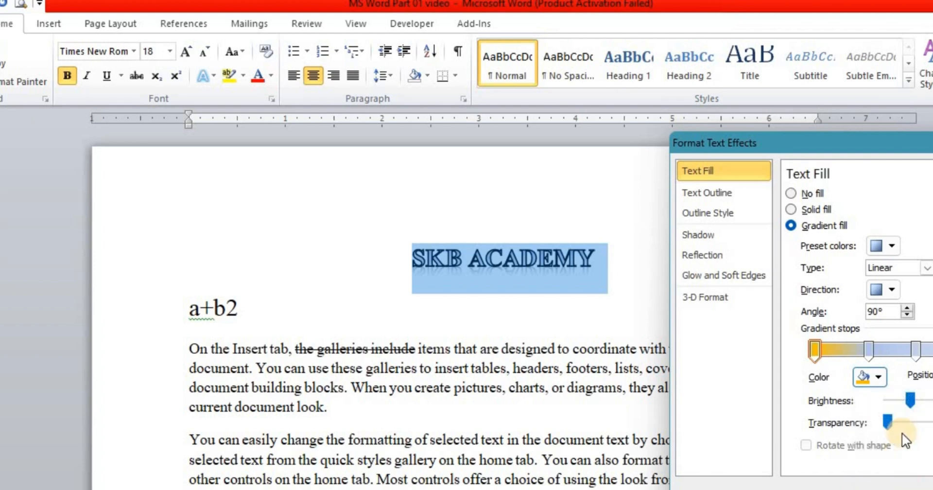
Step: Color the added second gradient stop of the heading's text fill green
click(869, 348)
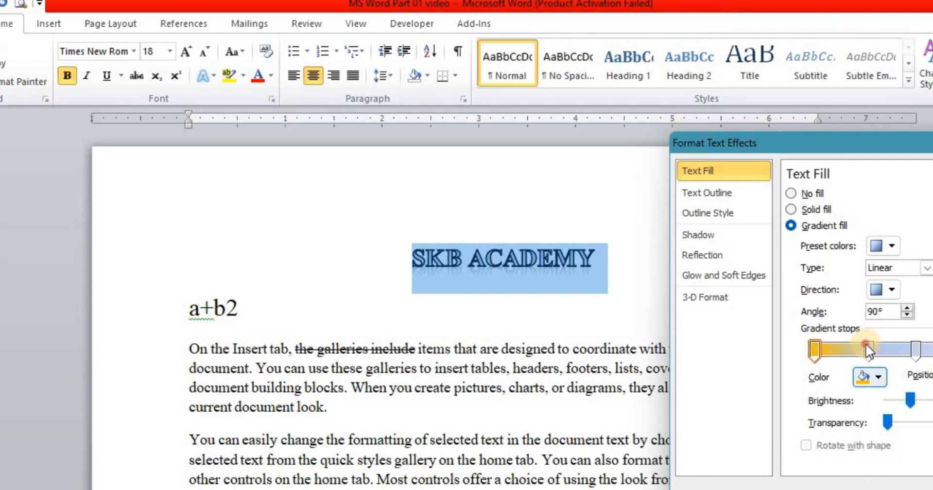
click(879, 378)
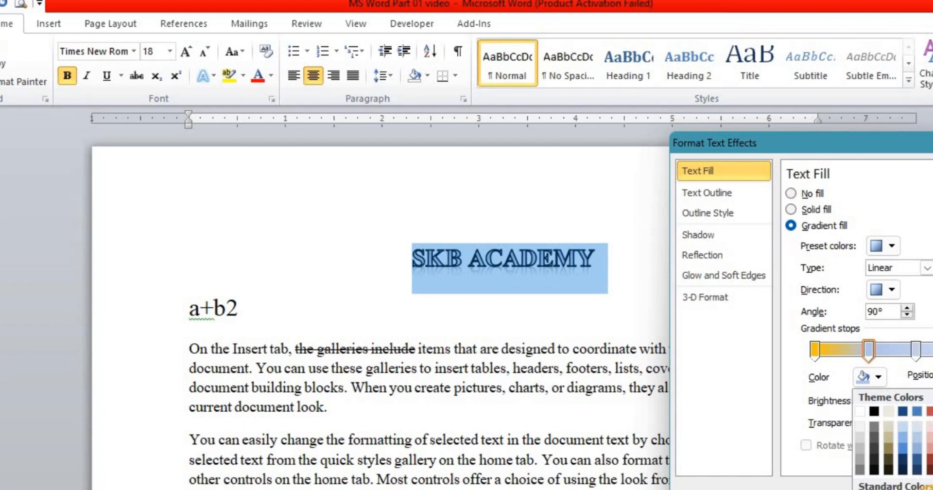
click(931, 489)
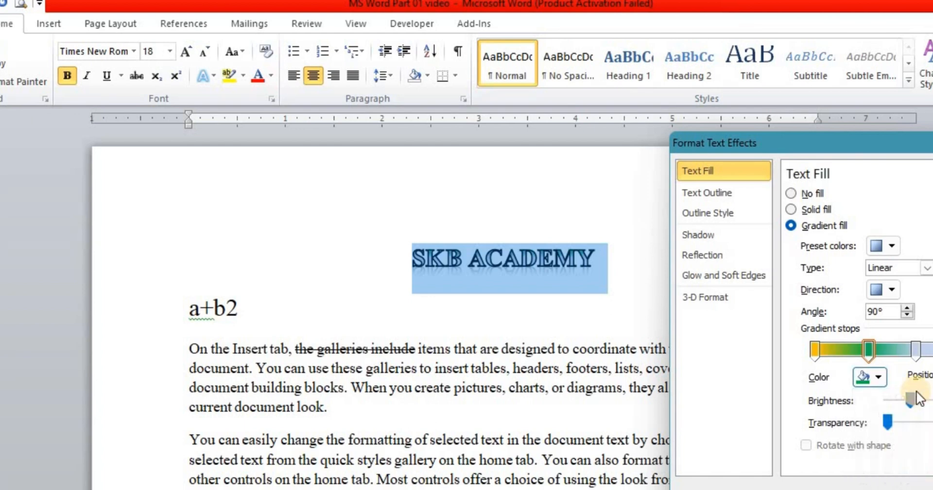
Step: Color the third gradient stop of the heading's text fill red
click(916, 350)
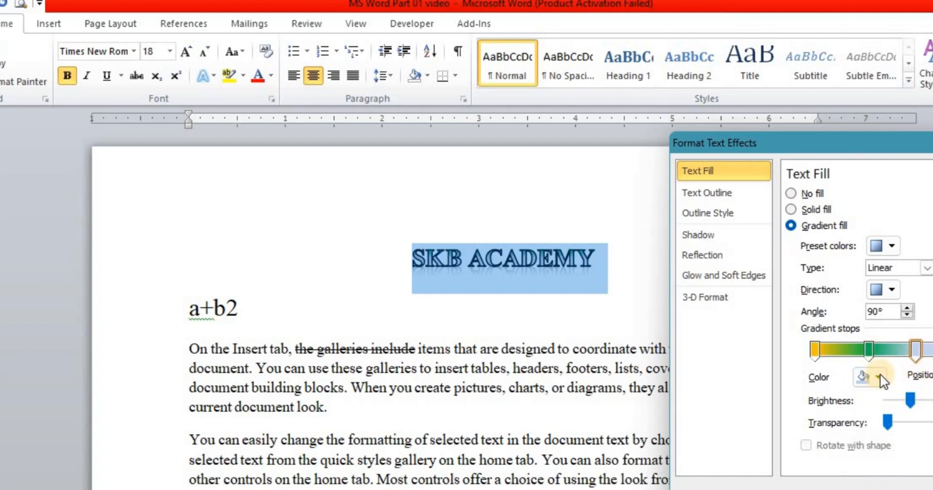
click(879, 376)
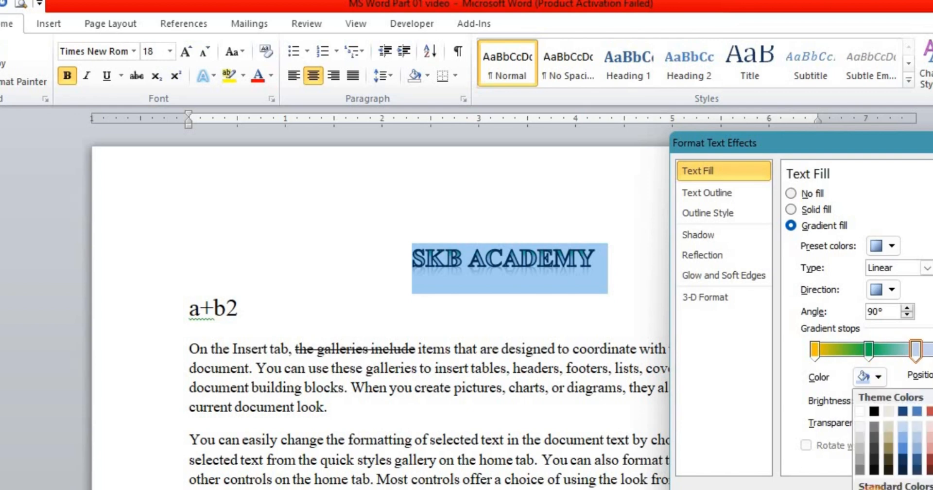
click(874, 489)
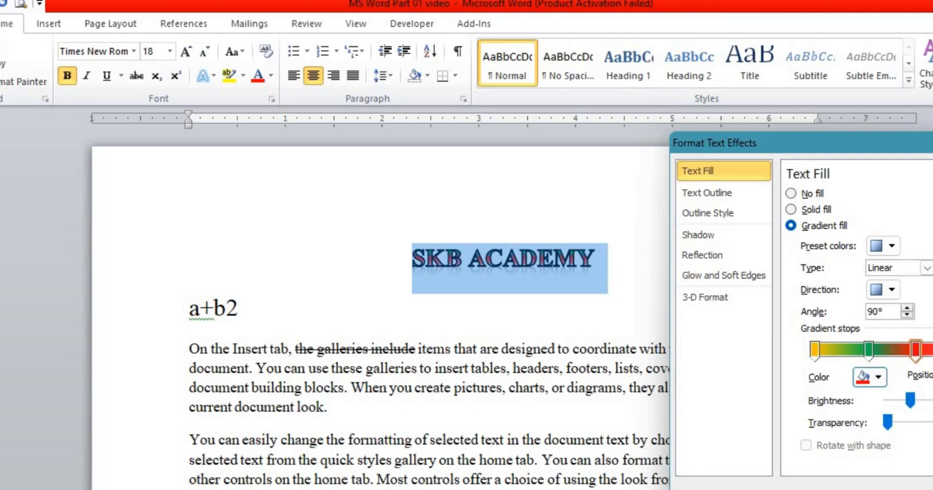
Step: Color the last gradient stop of the heading's text fill yellow and close the text effects settings
click(932, 350)
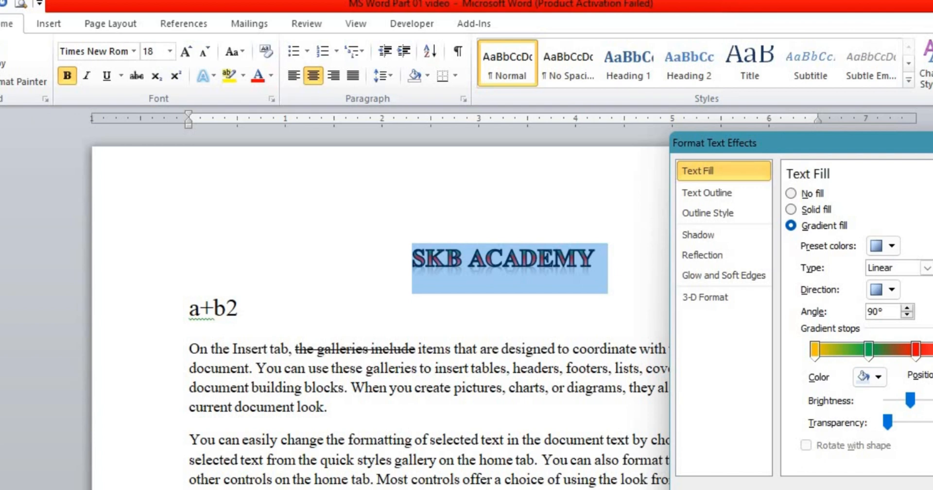
click(878, 377)
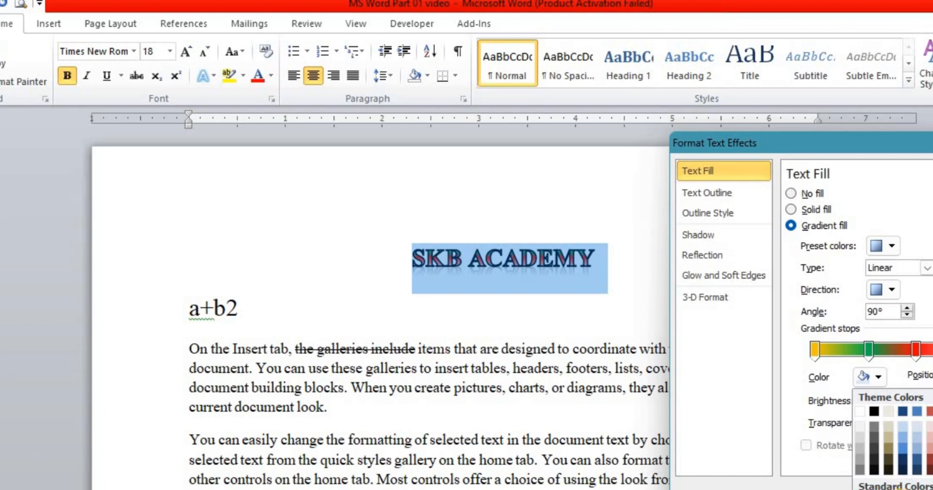
click(902, 489)
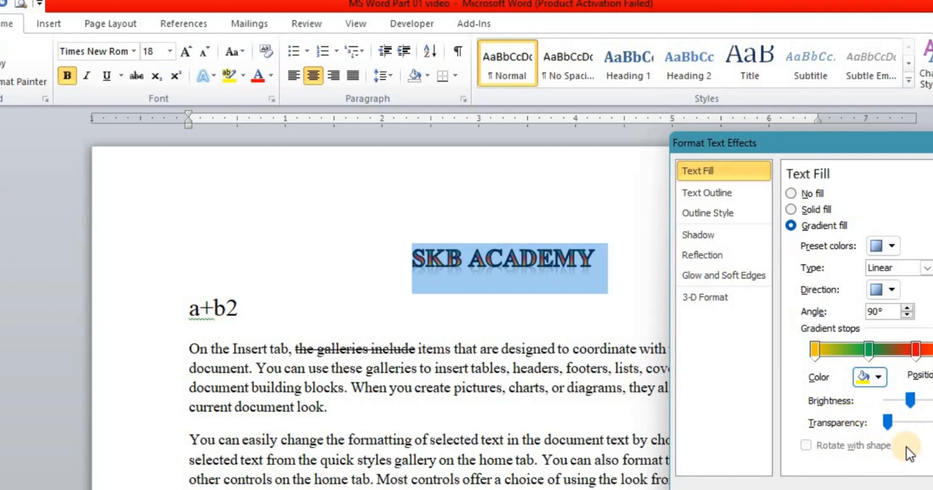
key(Escape)
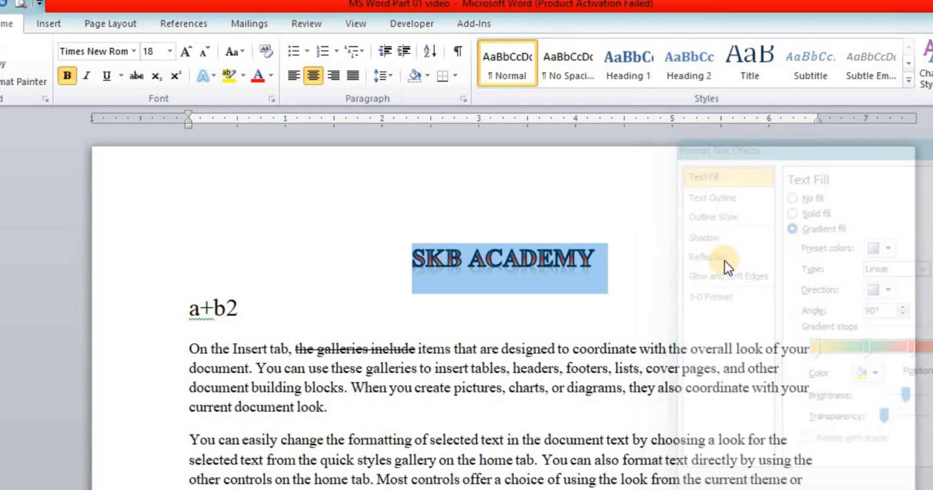
click(726, 262)
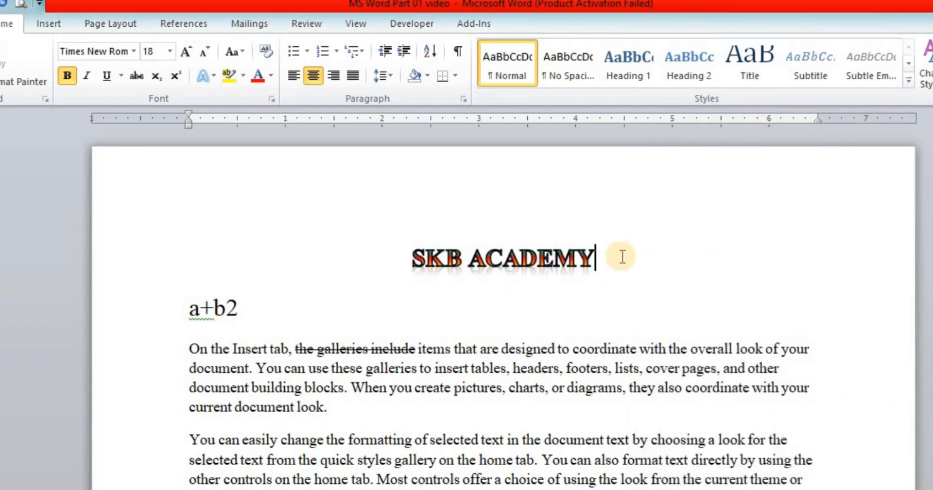
Step: Enlarge the SKB ACADEMY heading's font size to 24
drag(616, 258, 378, 250)
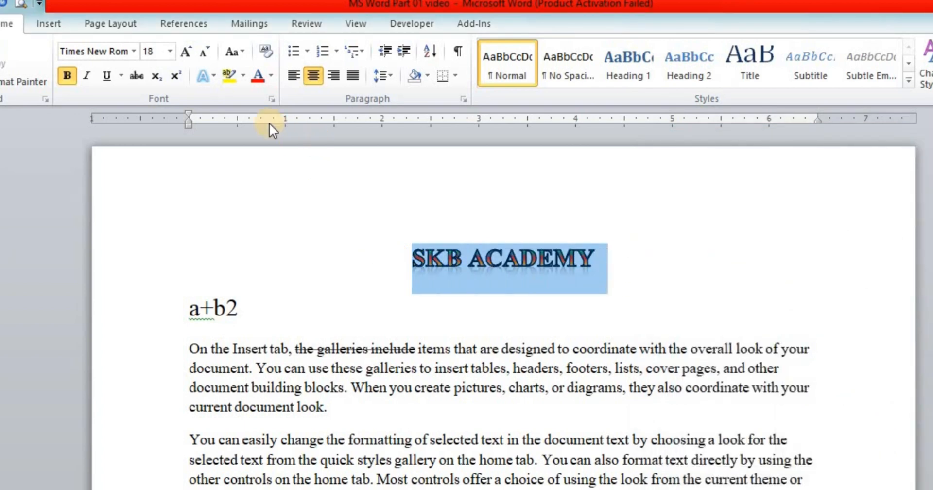
click(182, 49)
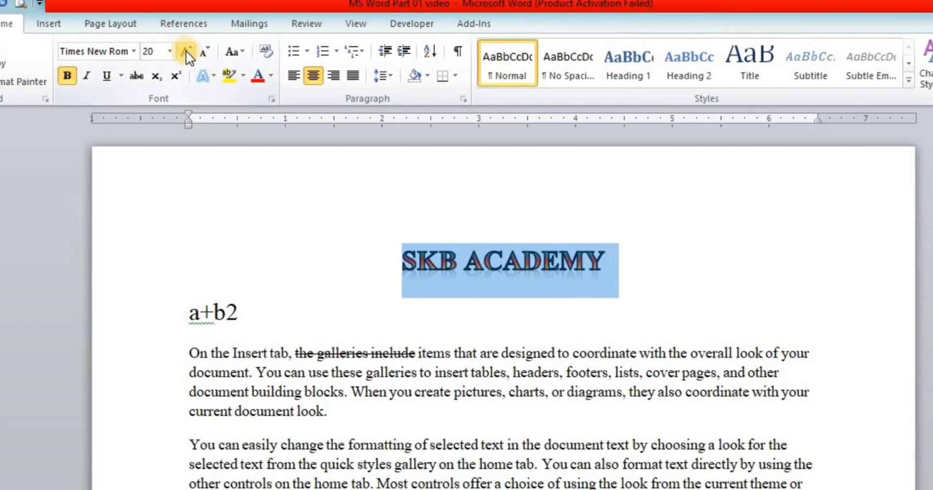
click(186, 50)
click(186, 51)
click(650, 293)
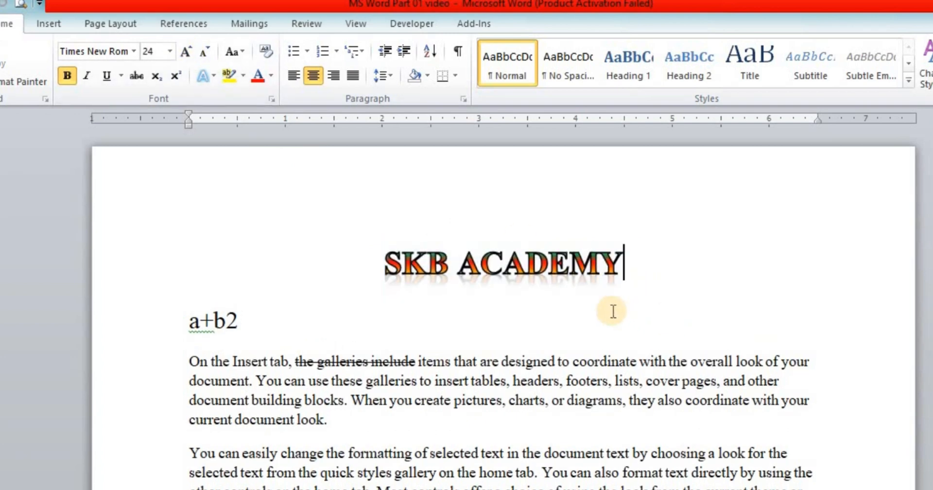
Step: Clear all formatting from the entire document, leaving only plain text
scroll(613, 312, down, 5)
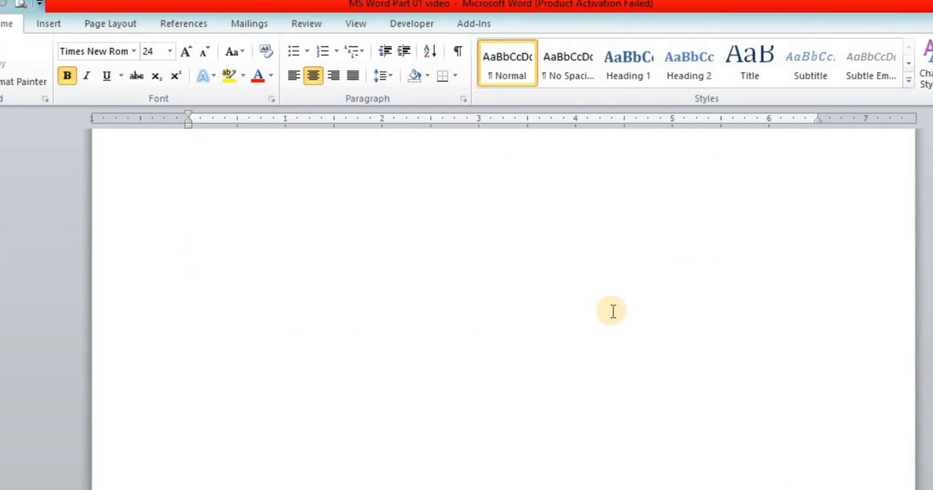
scroll(604, 411, up, 5)
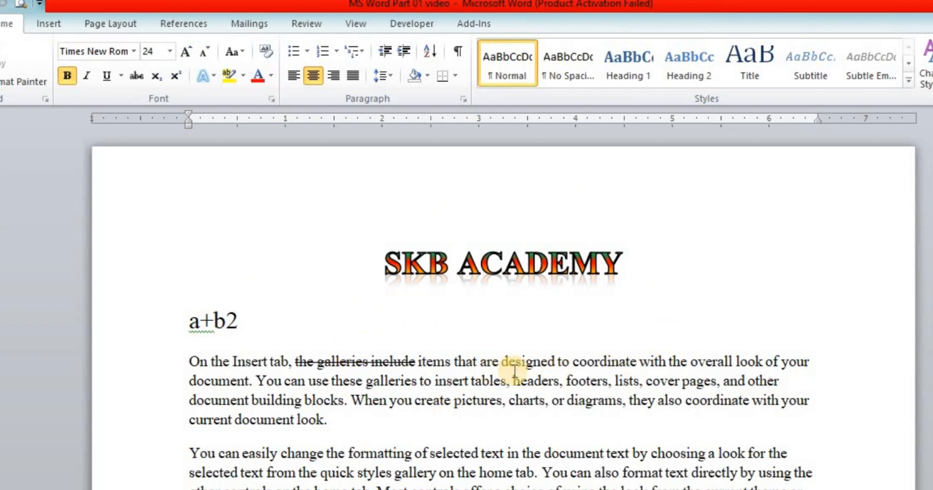
click(406, 324)
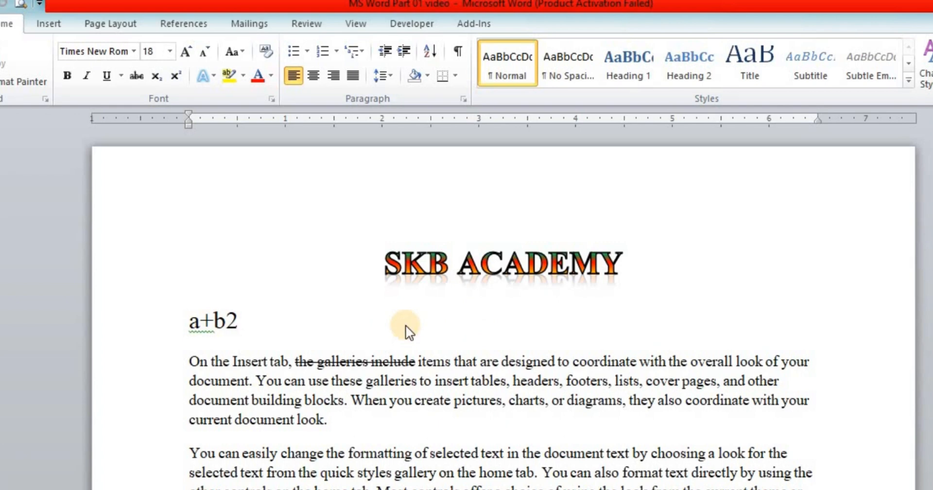
key(ctrl+a)
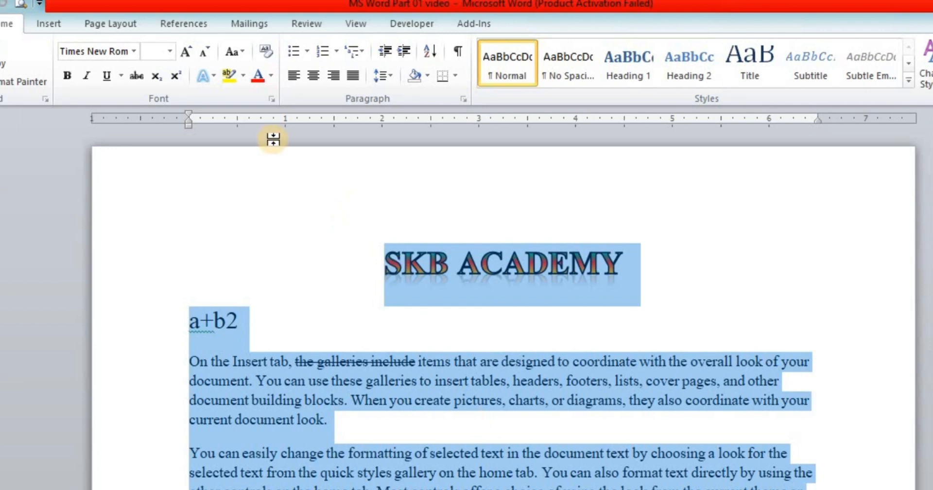
click(266, 51)
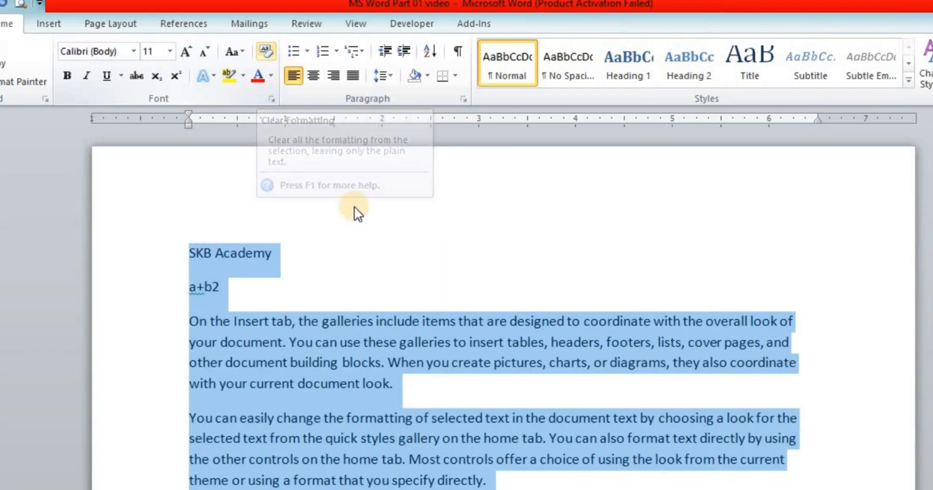
click(398, 266)
scroll(399, 266, down, 5)
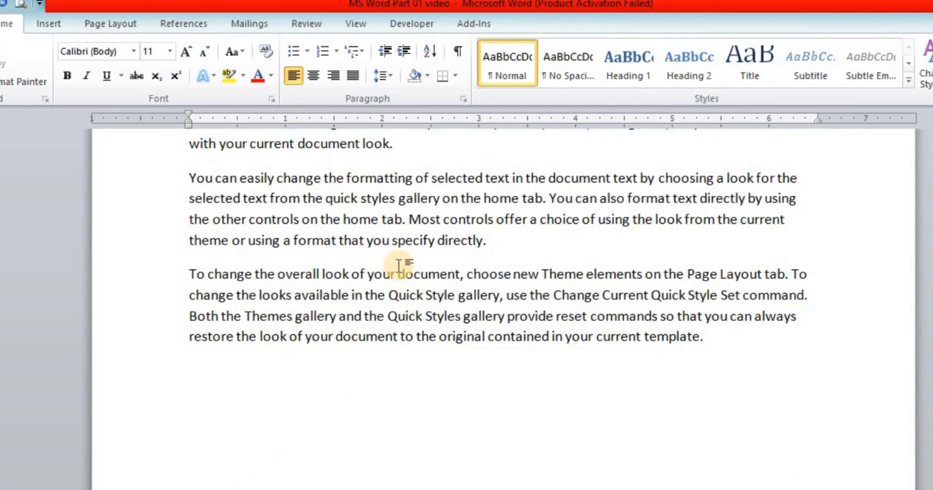
scroll(399, 266, up, 5)
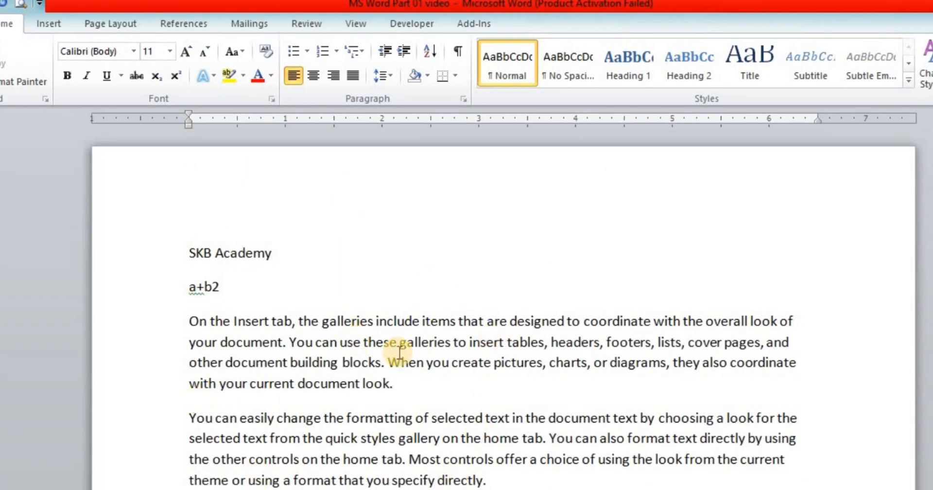